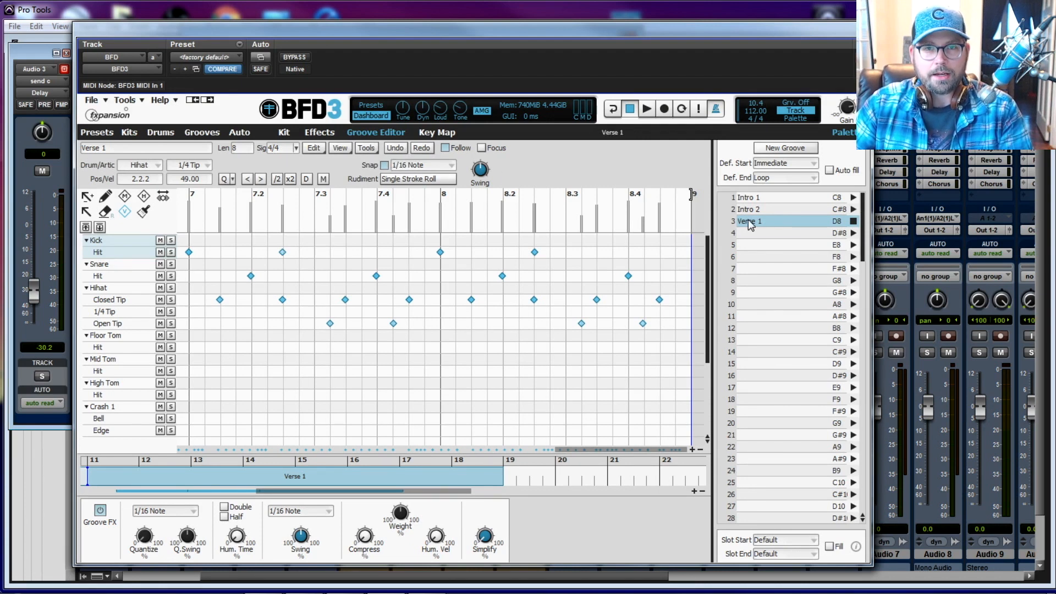
- Create a new groove in palette slot 4 and open its name for editing
click(757, 237)
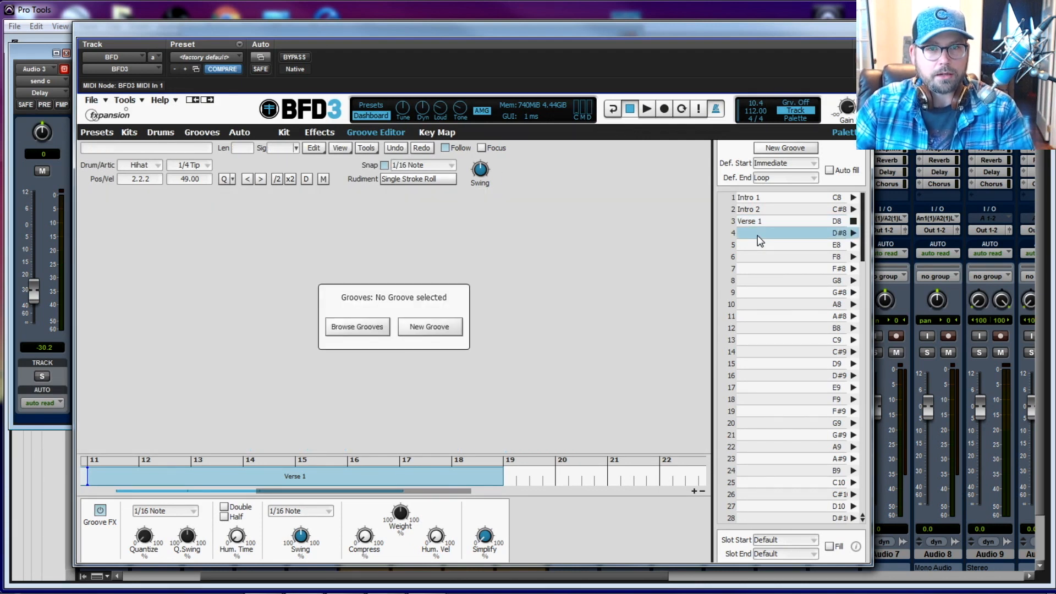
click(431, 326)
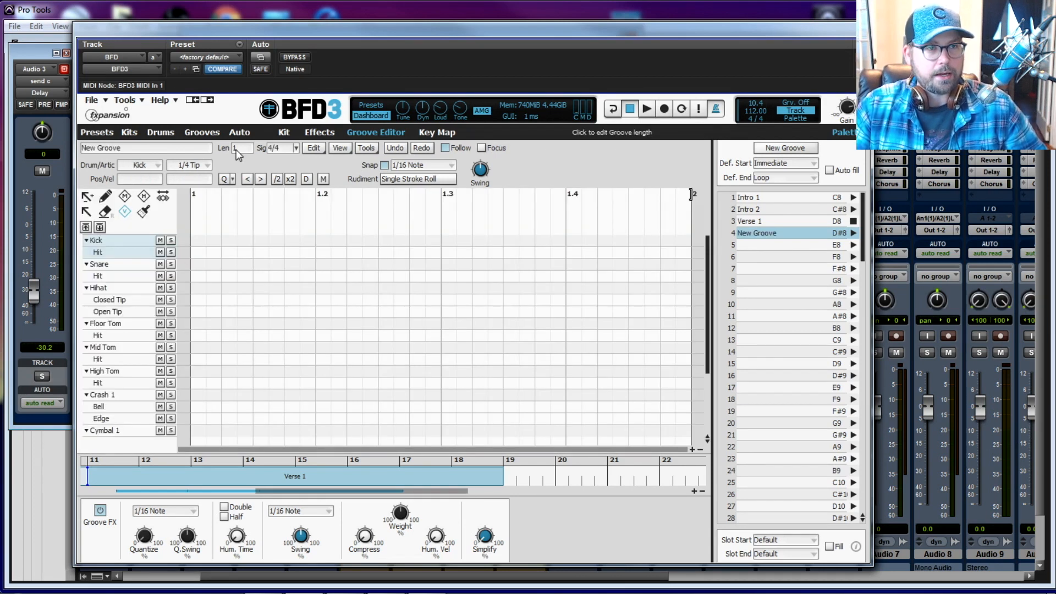
click(161, 151)
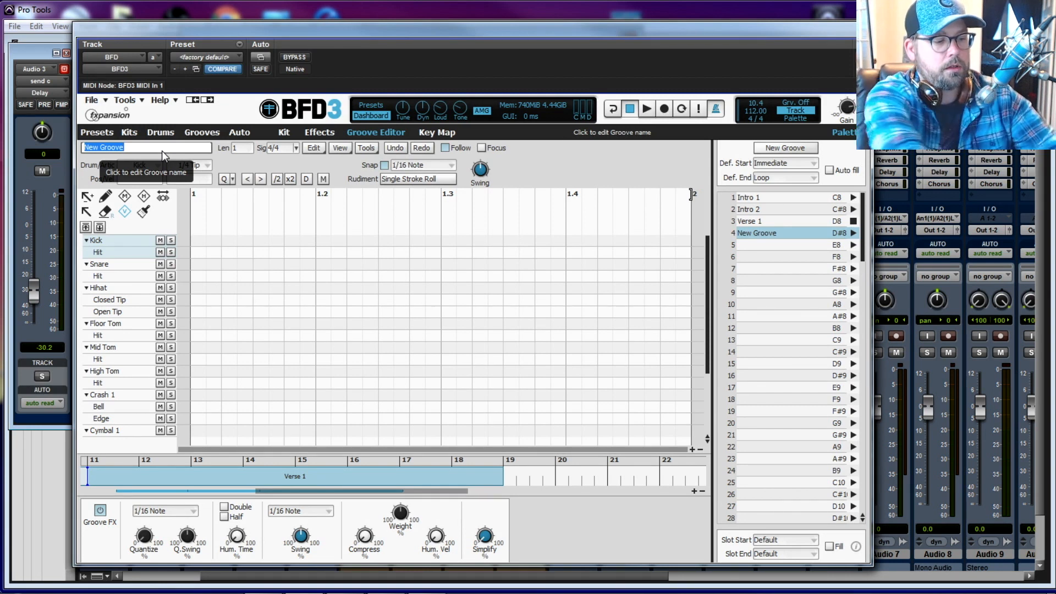
text(pREcHO)
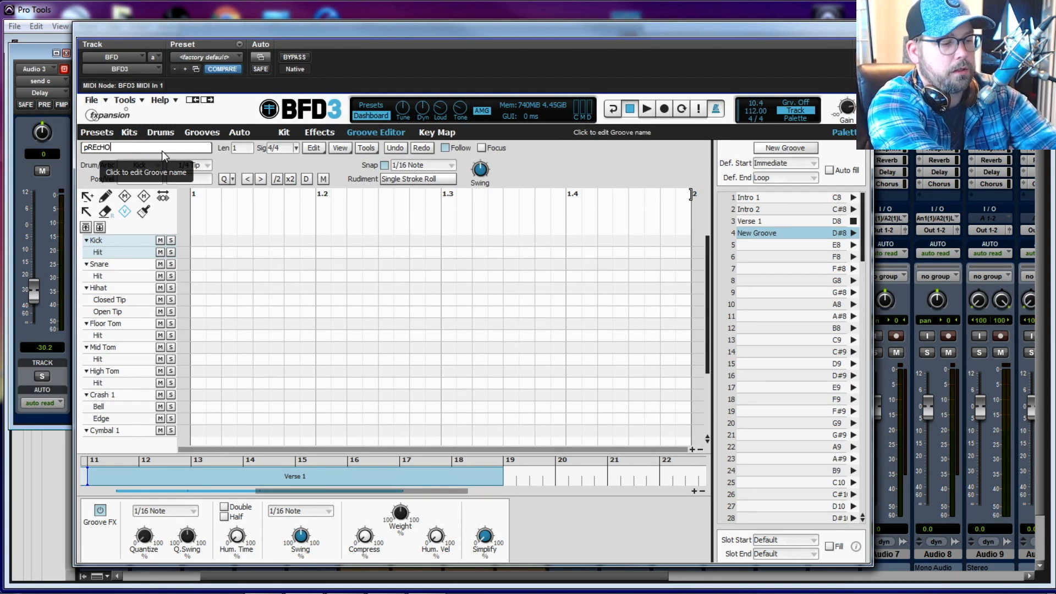
text(RUS)
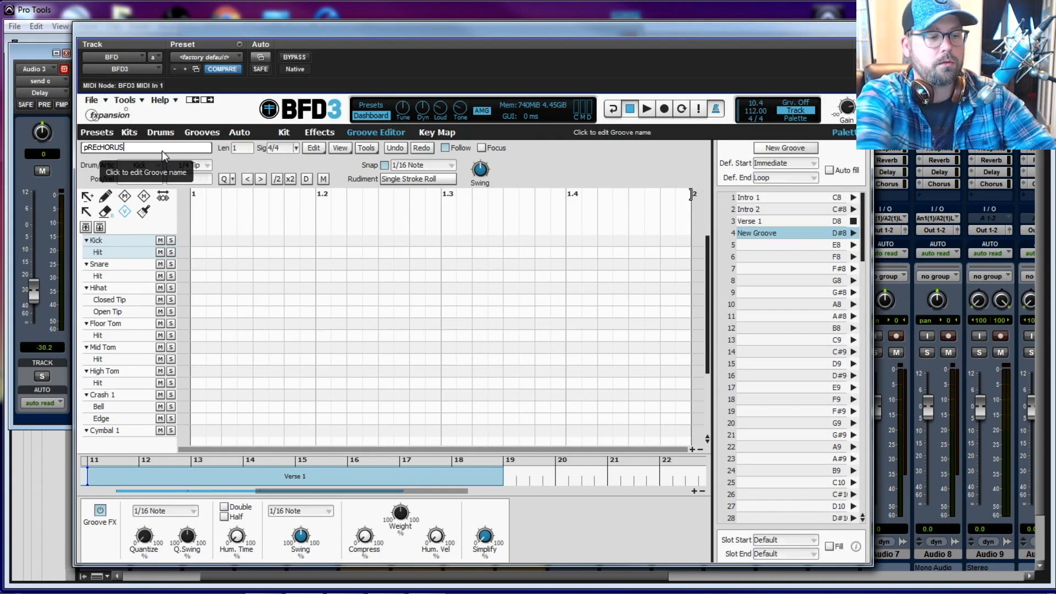
key(BackSpace)
key(BackSpace)
key(BackSpace)
key(BackSpace)
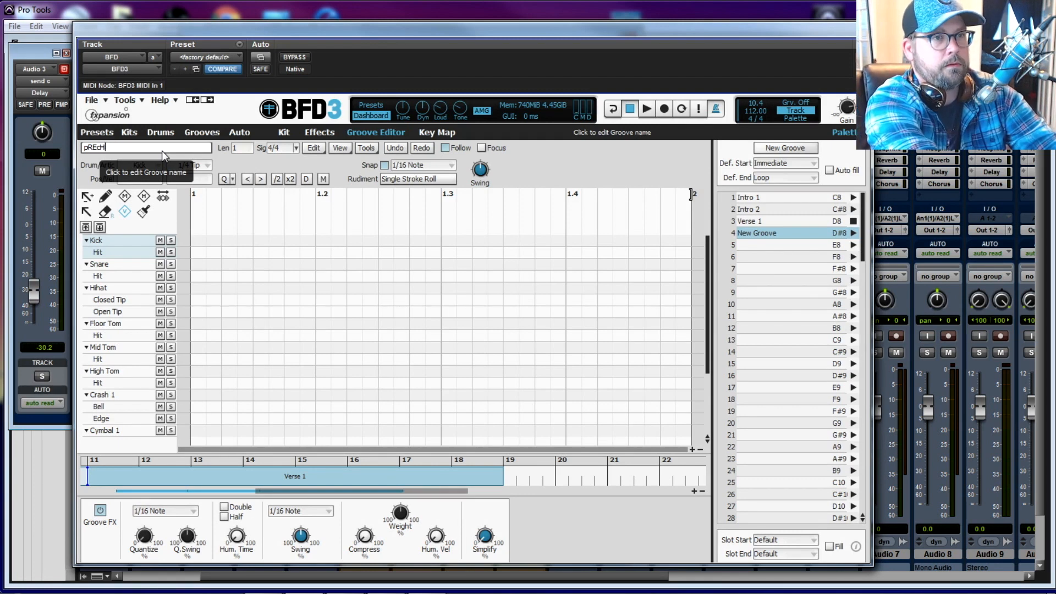
key(BackSpace)
key(BackSpace)
key(BackSpace)
key(BackSpace)
key(BackSpace)
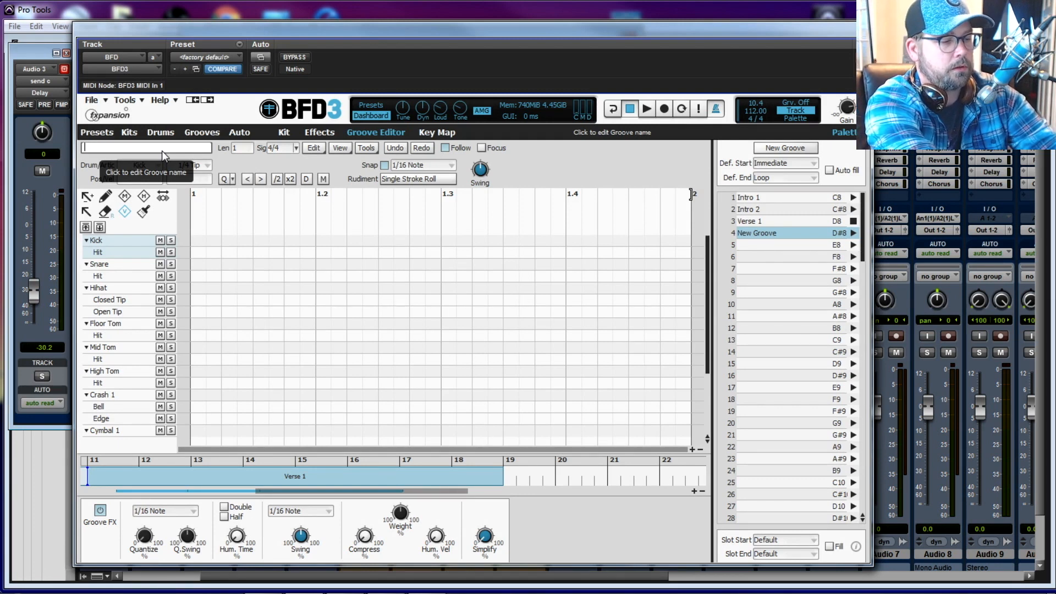
- Name the new groove PreChorus and set its length to 8 bars
text(Pre)
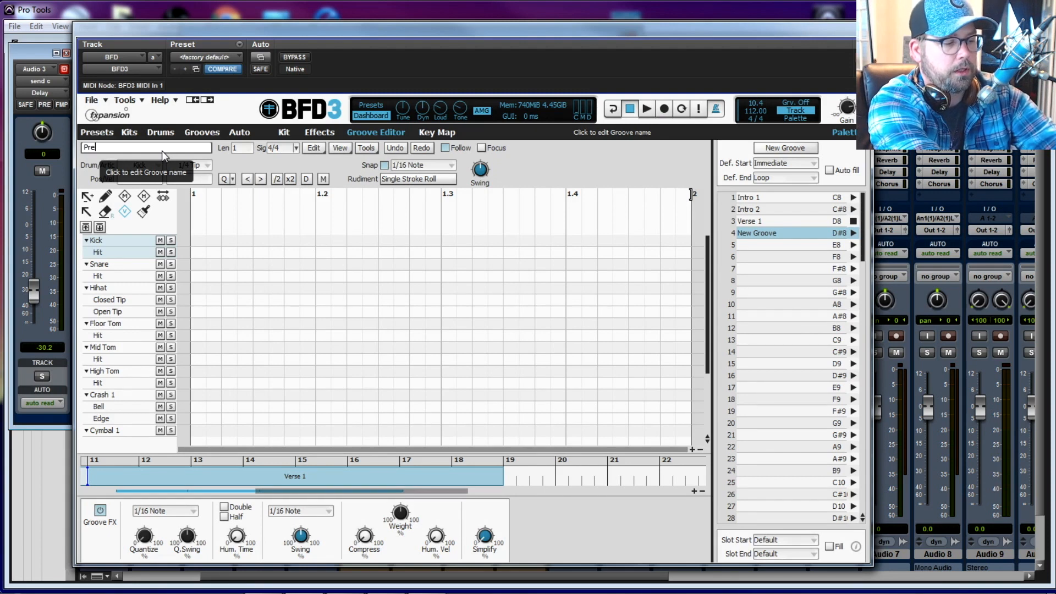
text(Chor)
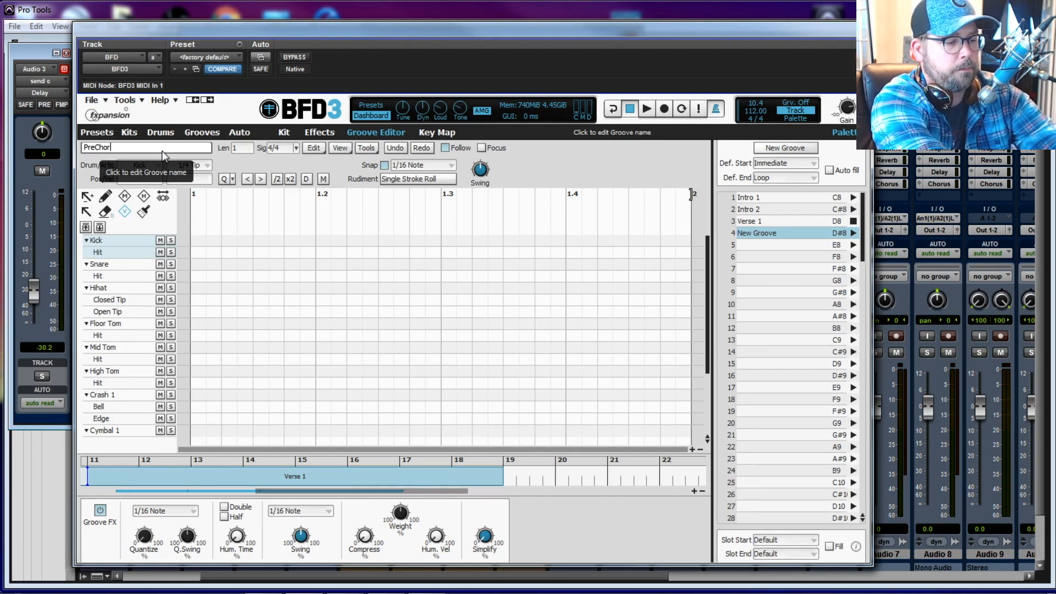
text(us)
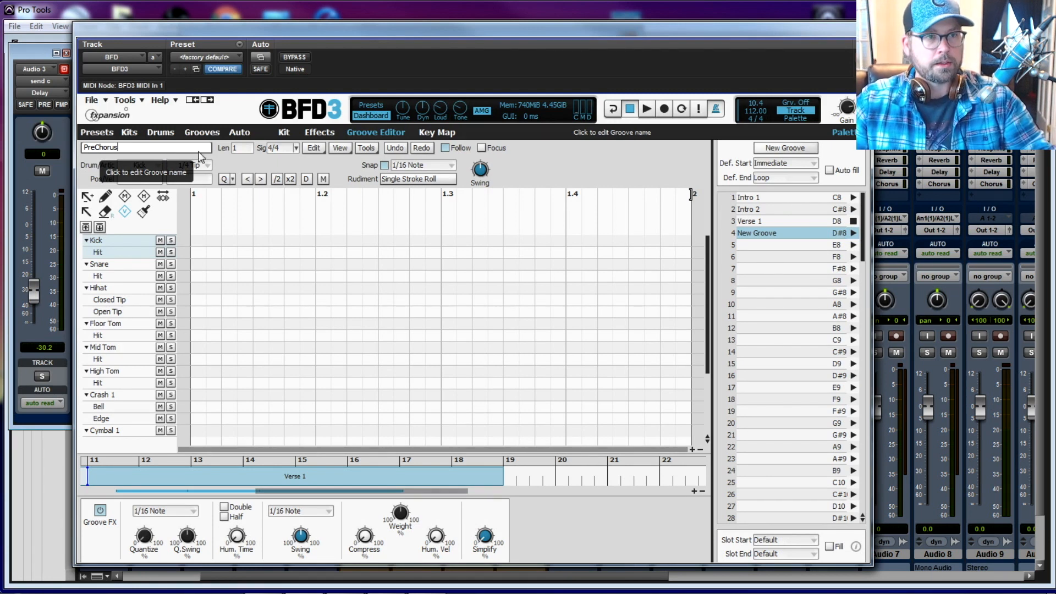
click(239, 151)
text(8)
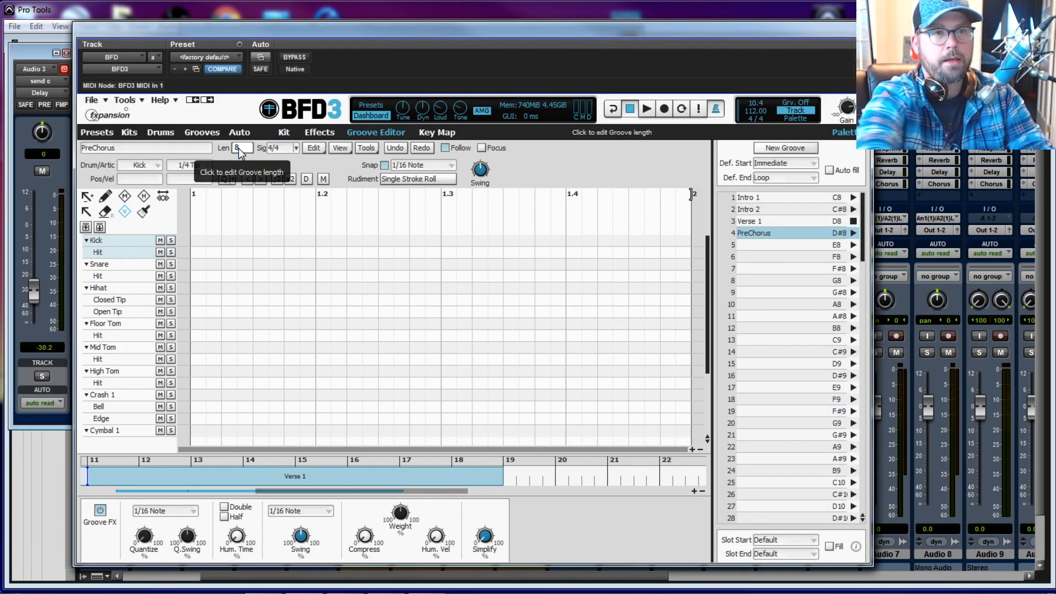
key(Return)
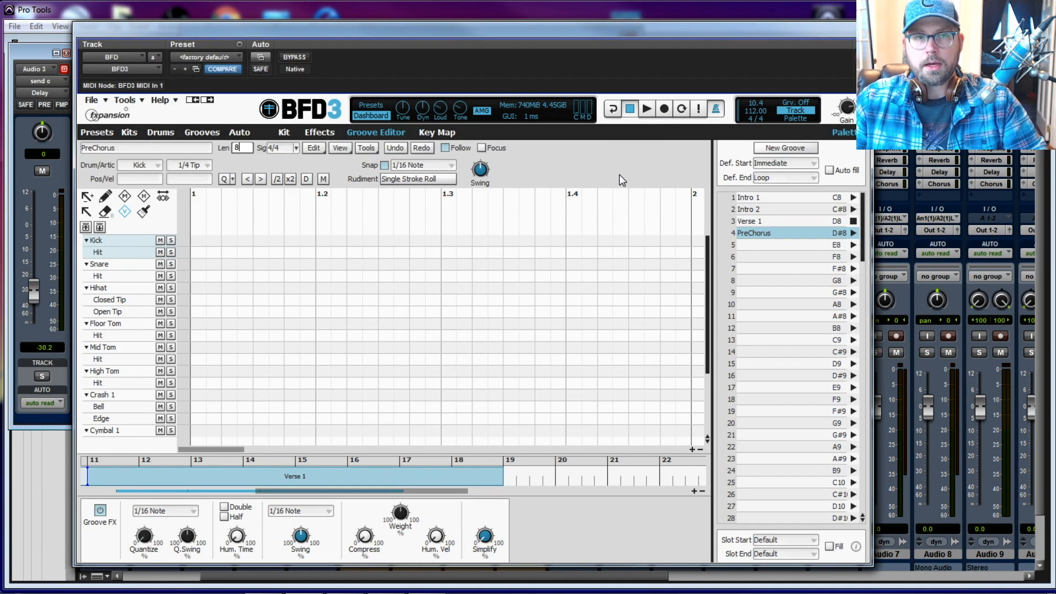
- Examine the Grooves preferences, especially the Editor + Misc recording options, and close them unchanged
click(124, 100)
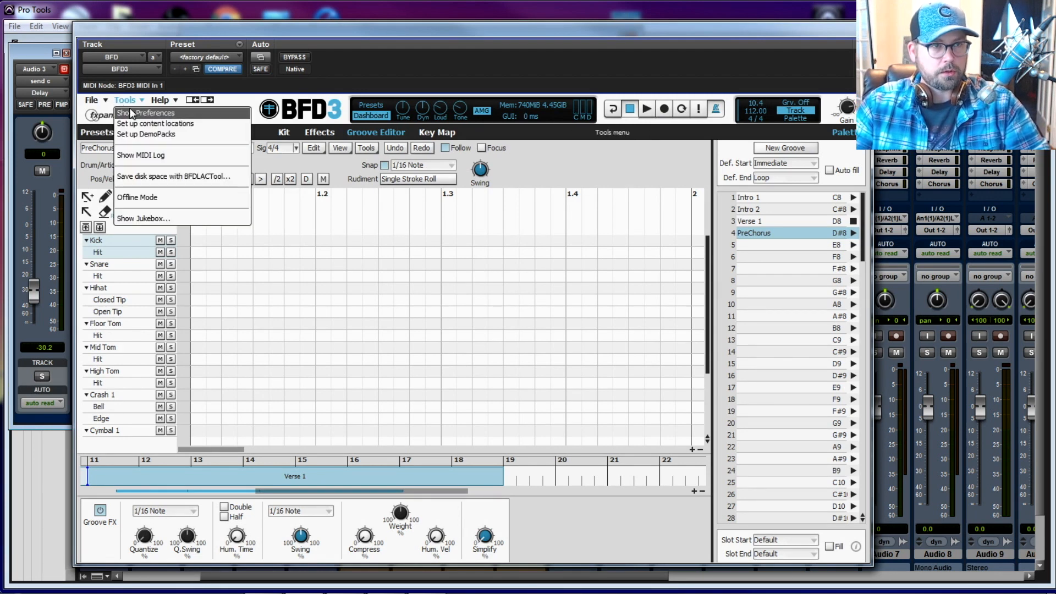
click(131, 112)
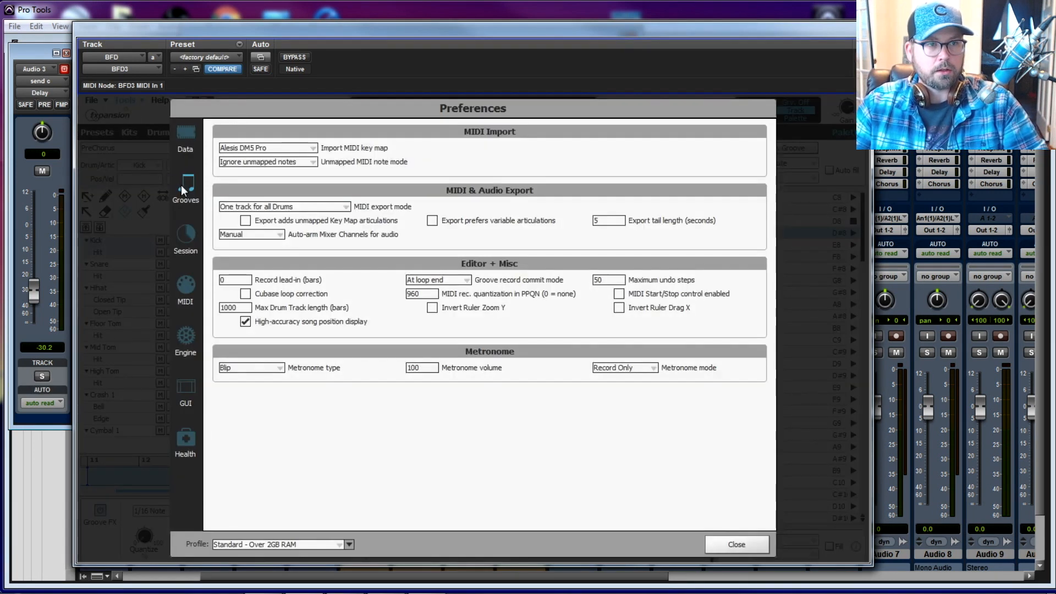
mouse_move(269, 285)
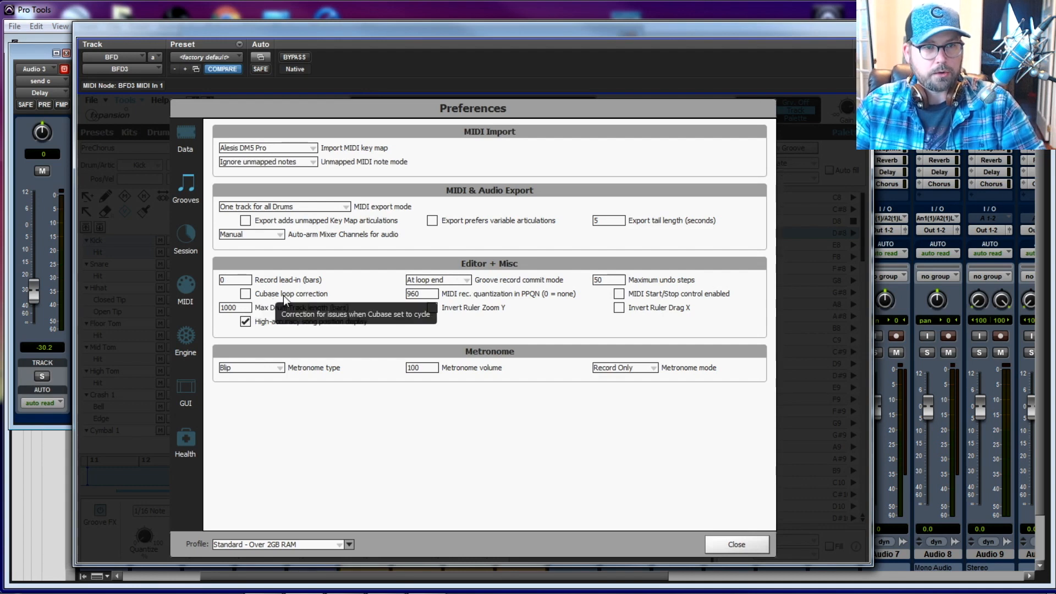
click(746, 547)
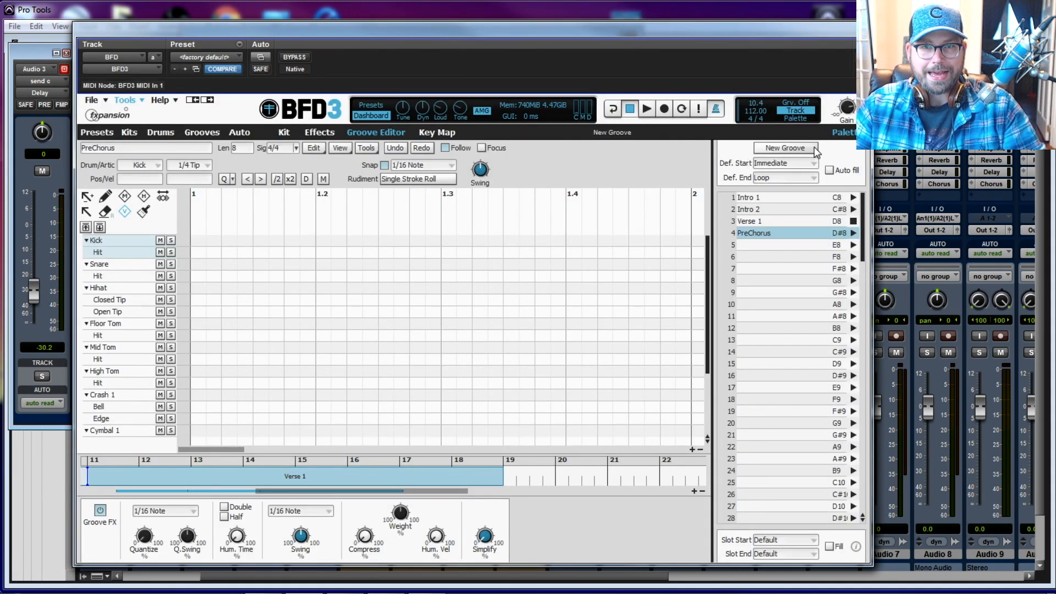
click(845, 138)
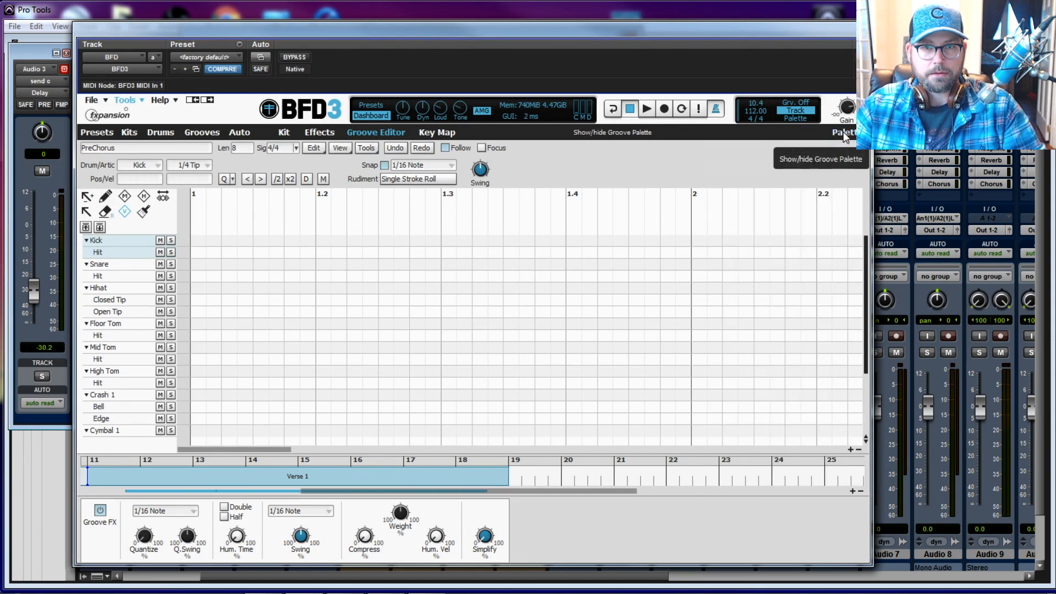
click(845, 138)
click(845, 138)
click(845, 138)
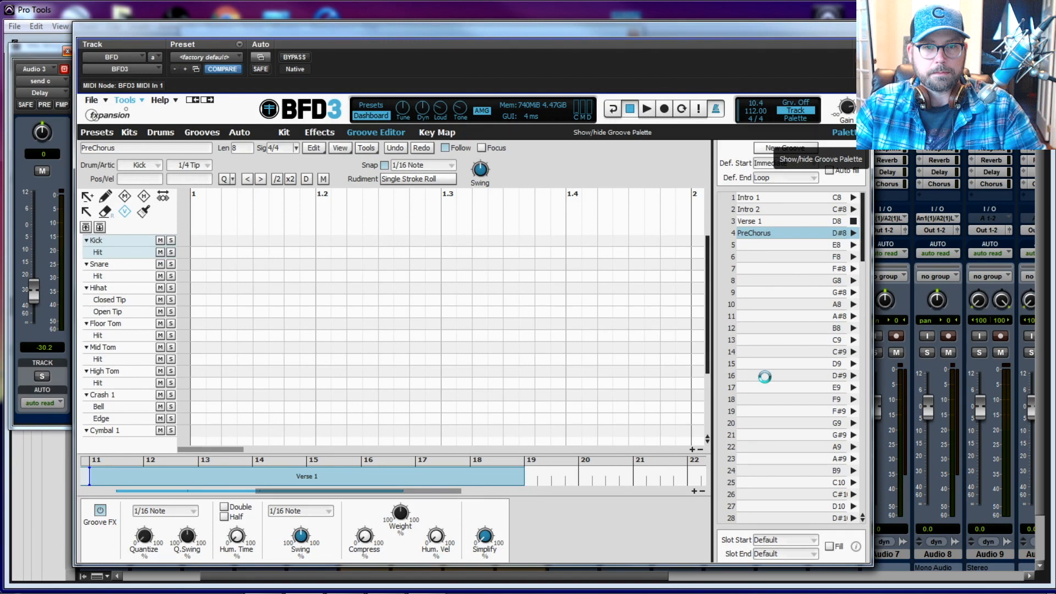
click(784, 162)
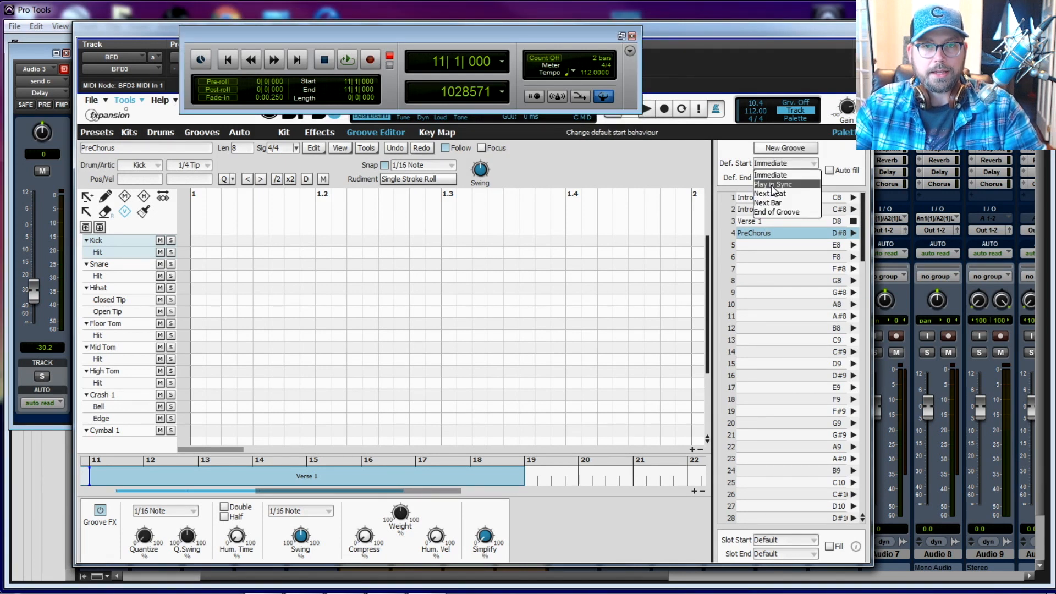
click(738, 154)
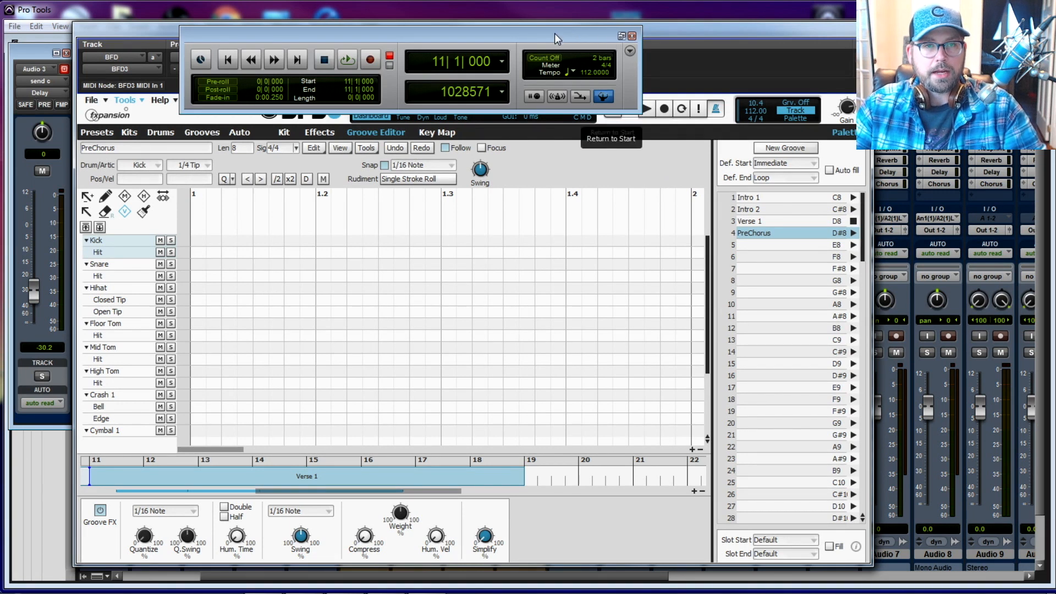
drag(554, 33, 702, 216)
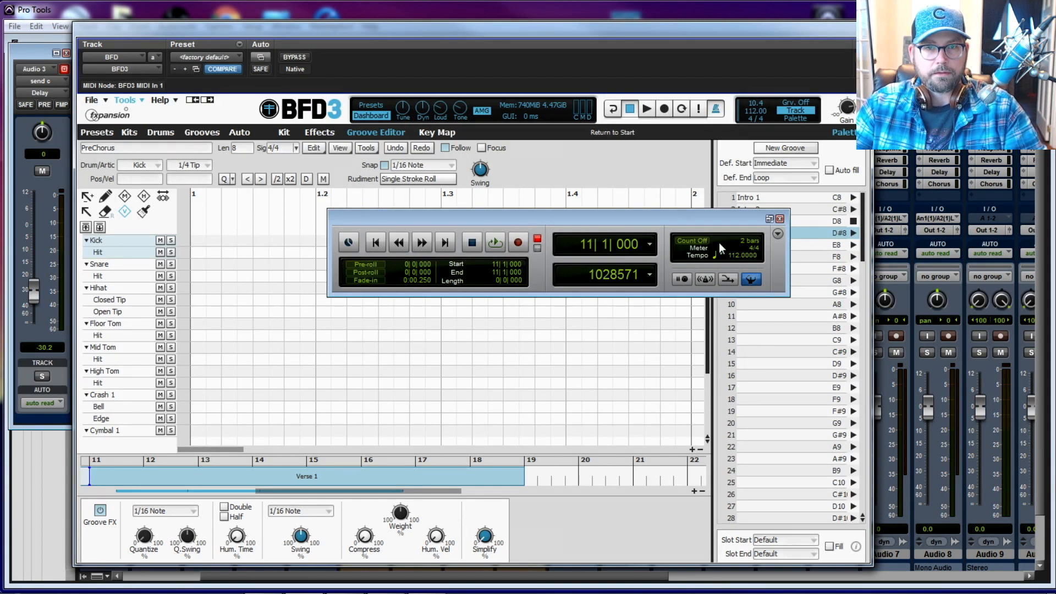
click(778, 219)
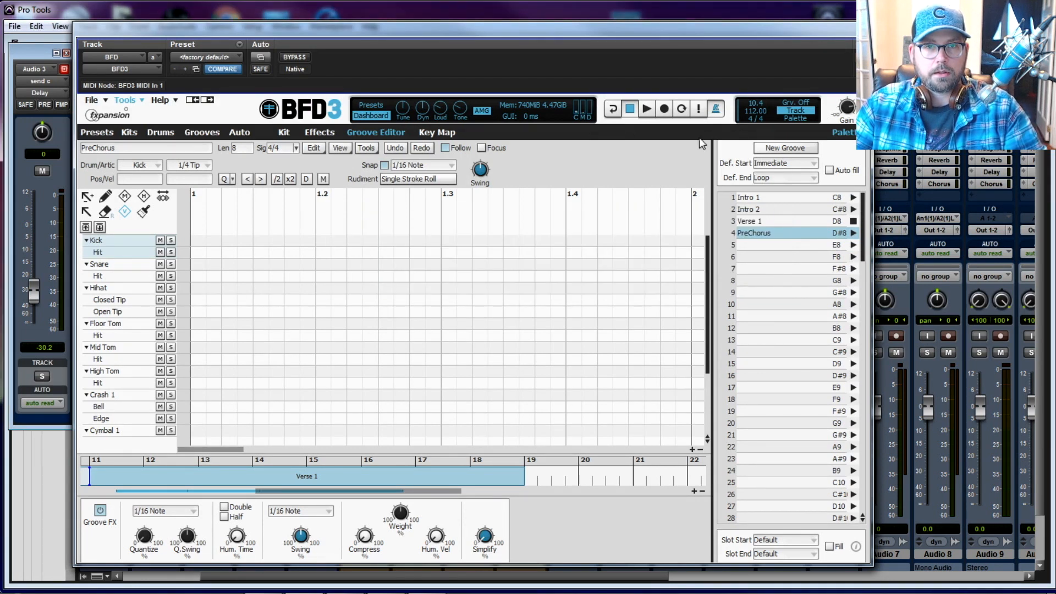
click(717, 110)
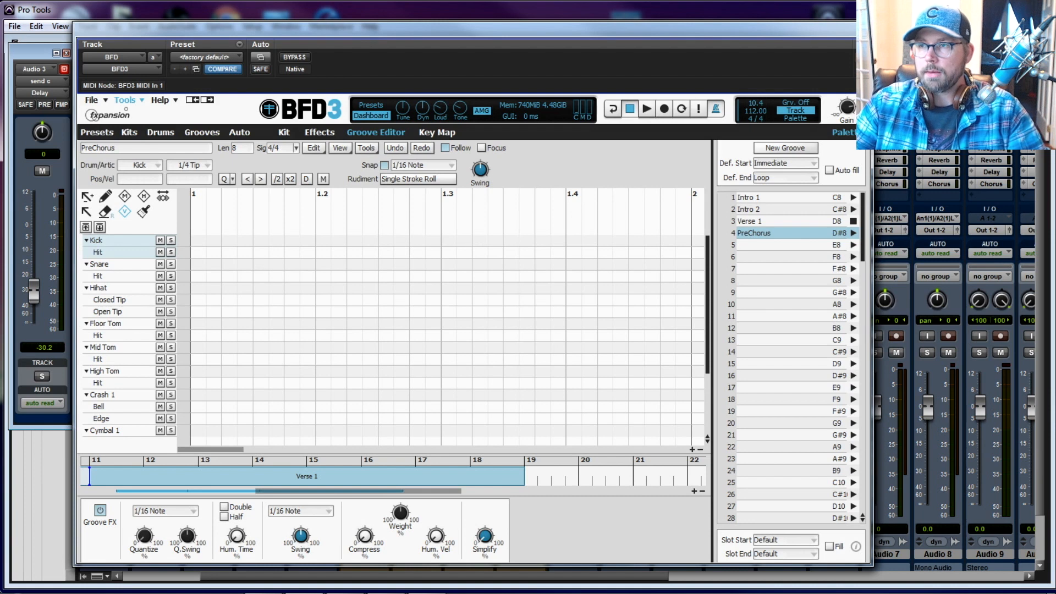
- Switch to the Edit window and select the eight bars from bar 19 to bar 27 on the timeline
key(ctrl+equal)
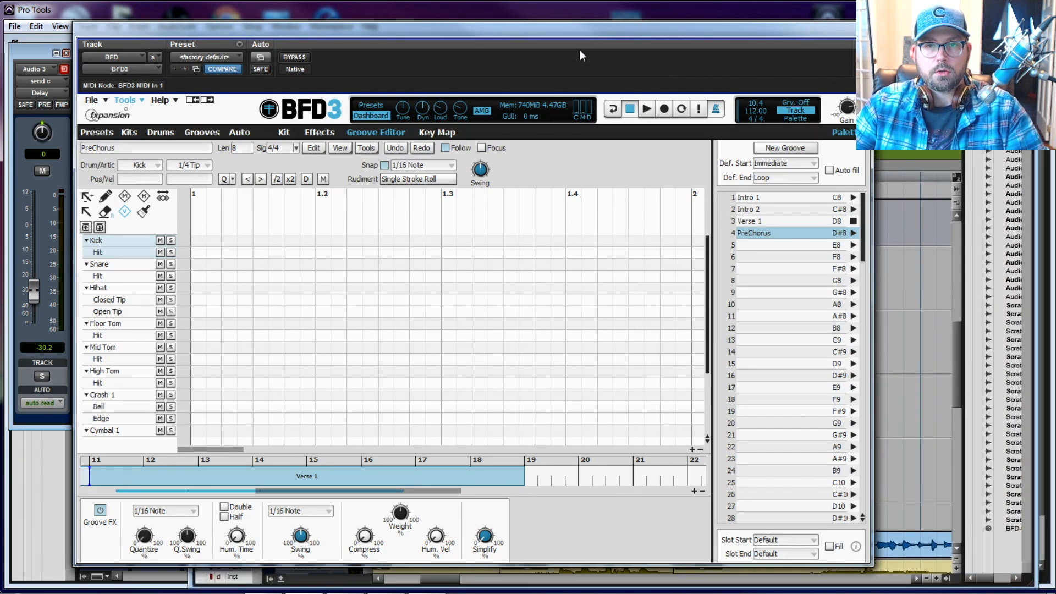
drag(576, 31, 627, 509)
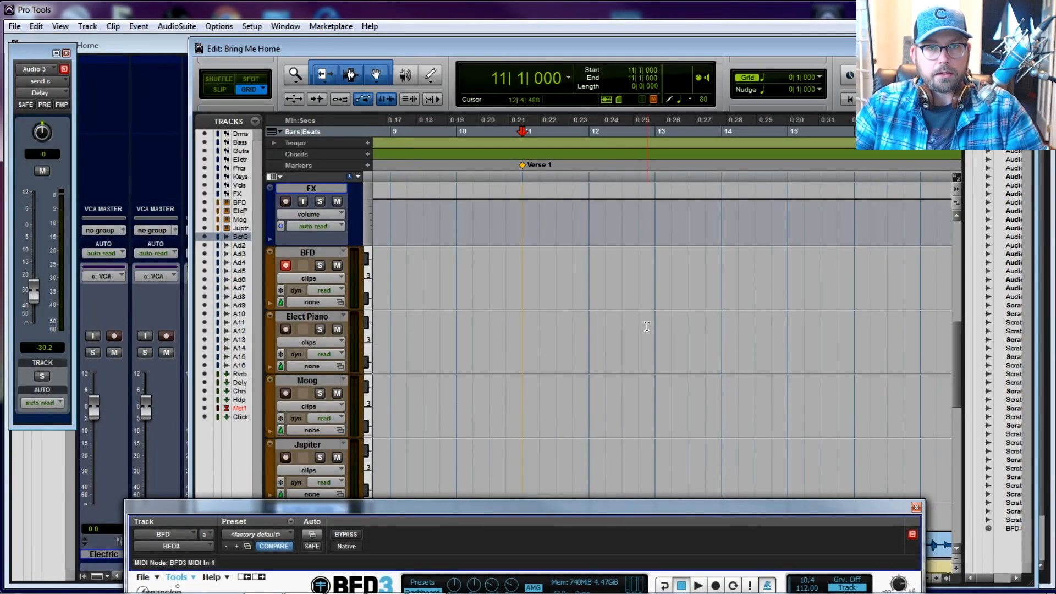
drag(436, 579, 466, 574)
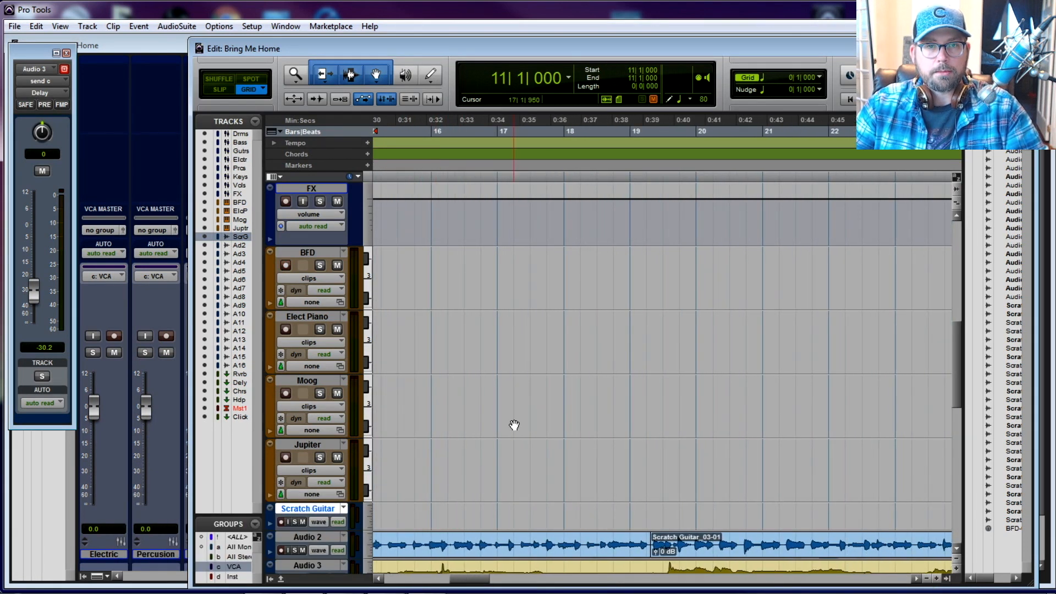
click(631, 131)
mouse_move(631, 131)
mouse_down()
mouse_move(960, 131)
mouse_move(923, 131)
mouse_up()
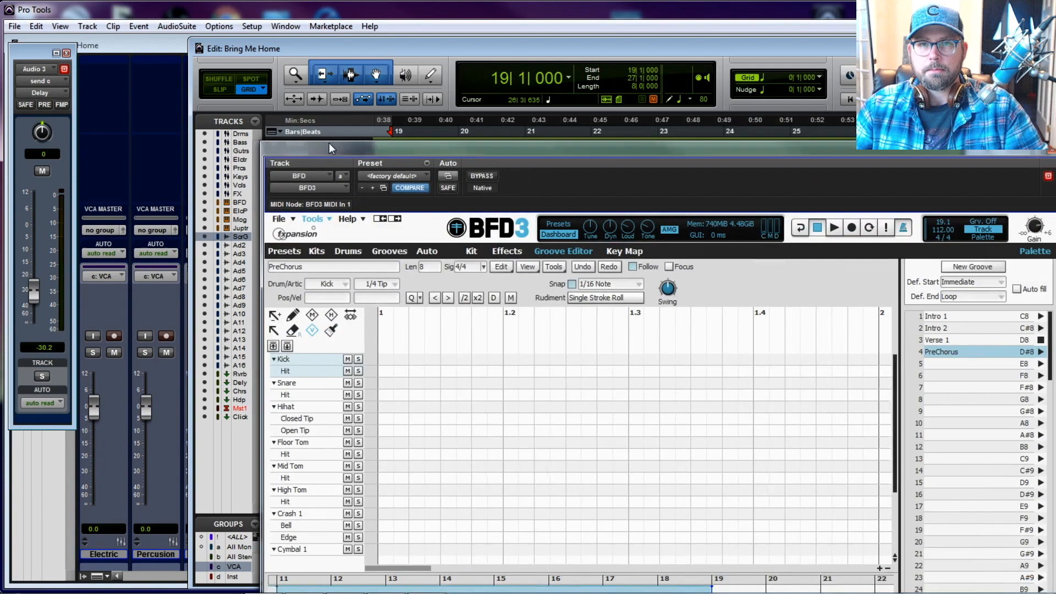
- Return to the Mix window and reposition the BFD3 plug-in window so its groove editor is accessible
drag(330, 147, 183, 111)
key(ctrl+equal)
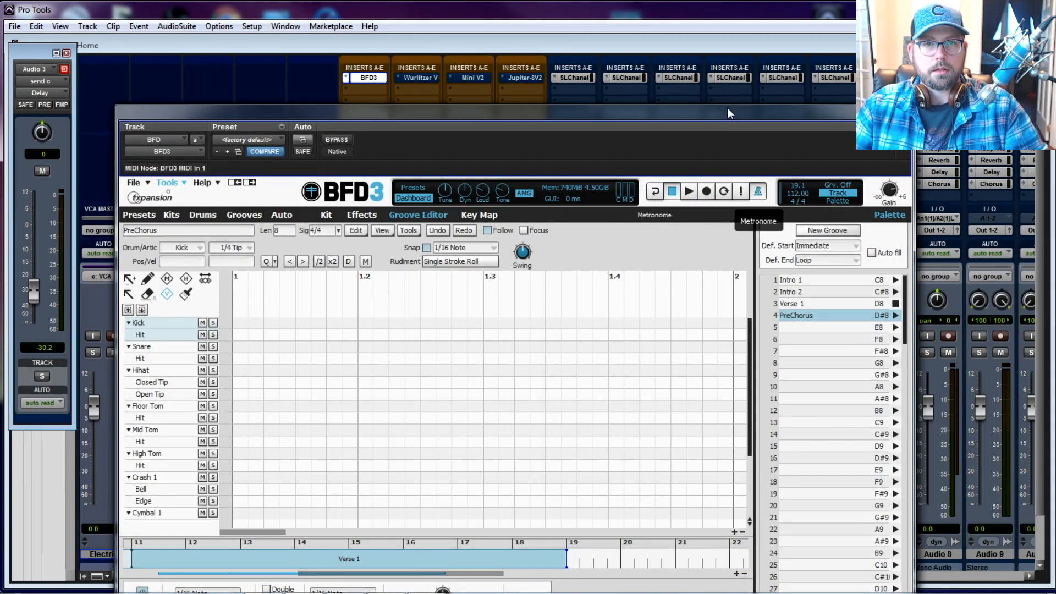
drag(728, 108, 825, 83)
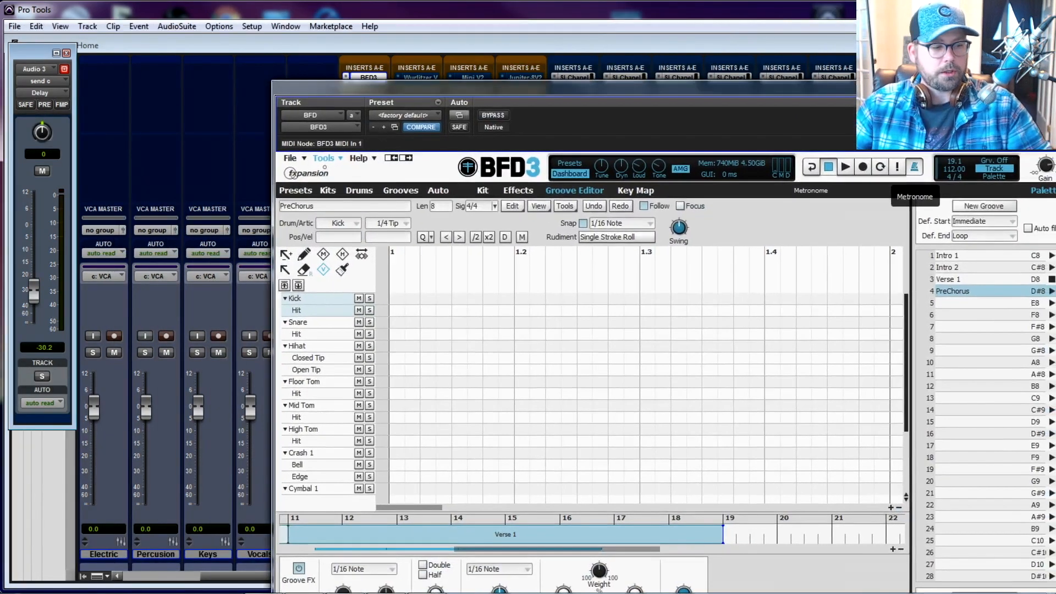
- Check the transport's playback mode options and the selected range, leaving the settings as they are
key(ctrl+1)
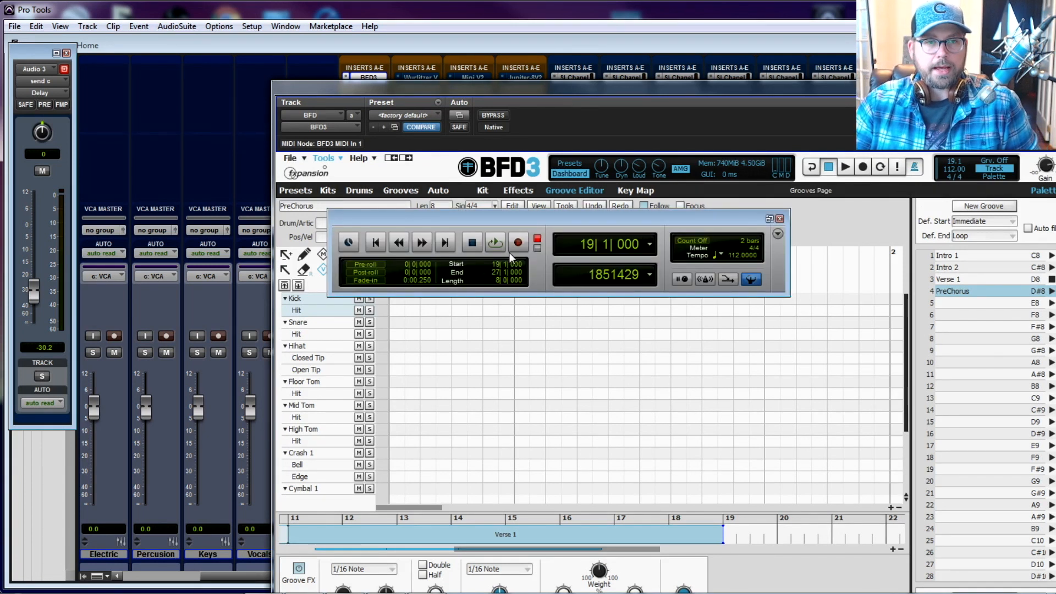
right_click(498, 242)
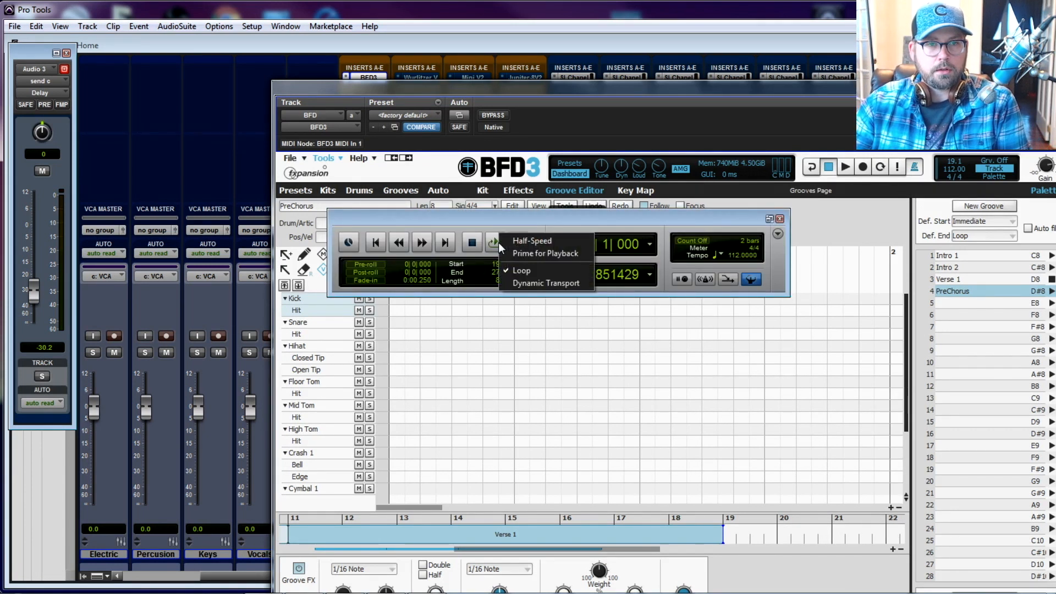
click(489, 231)
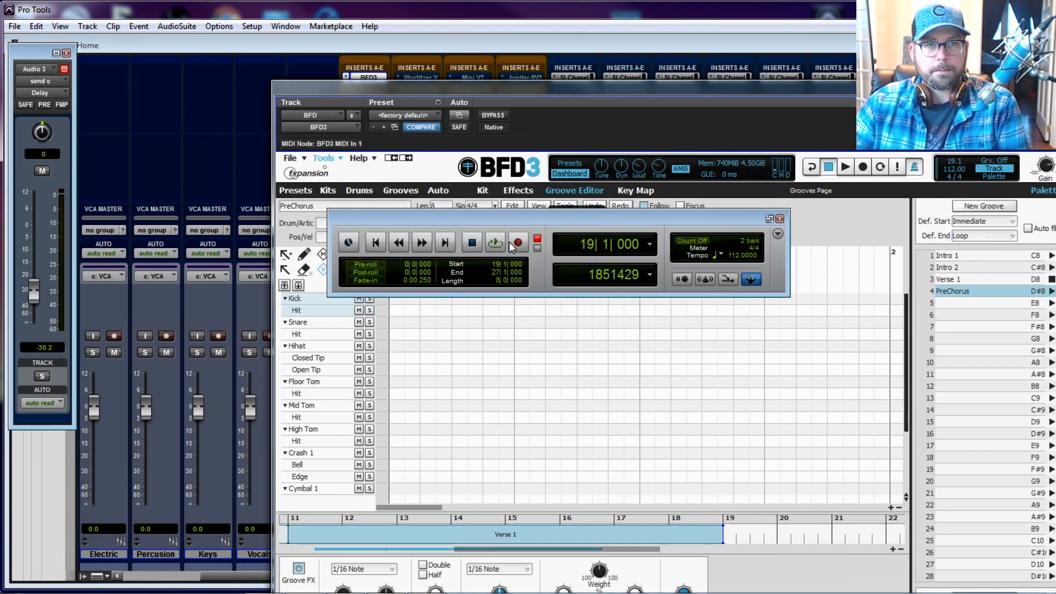
click(780, 220)
- Bring the whole BFD3 window into view, then enable its transport loop and arm Record Groove
drag(761, 85, 630, 16)
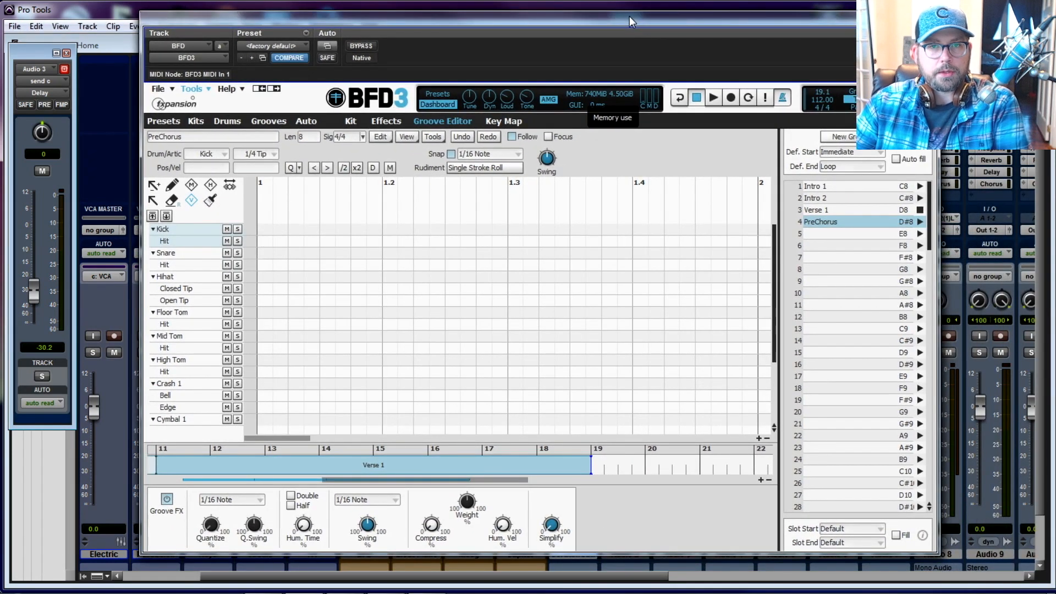
click(750, 99)
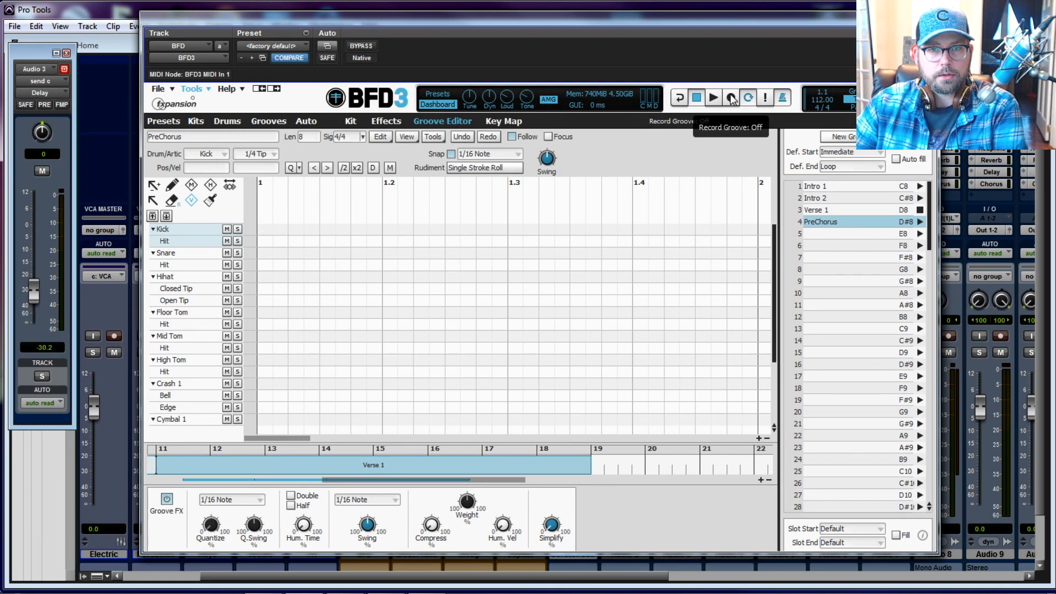
click(731, 98)
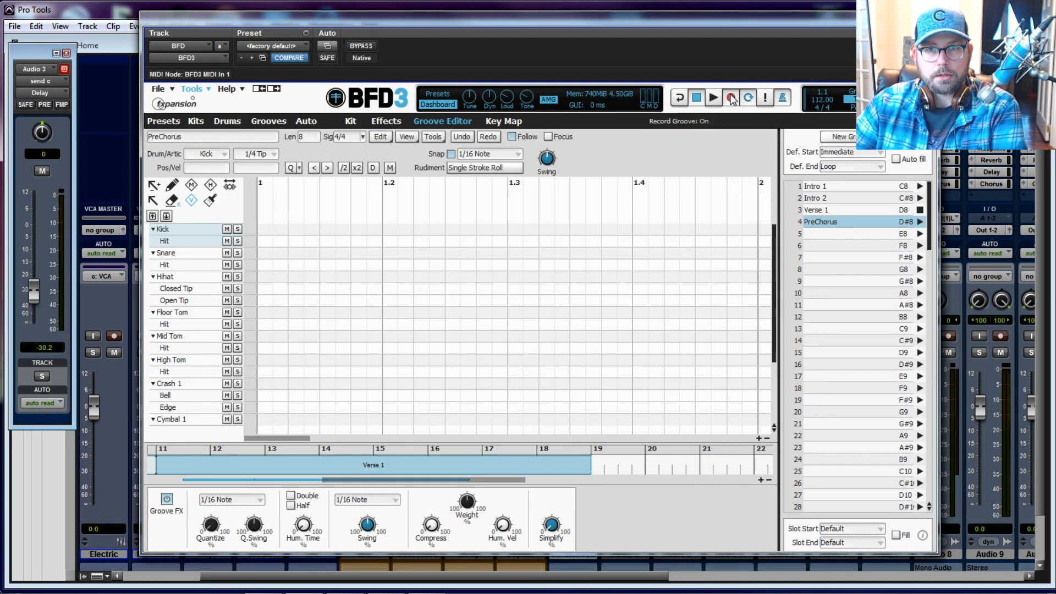
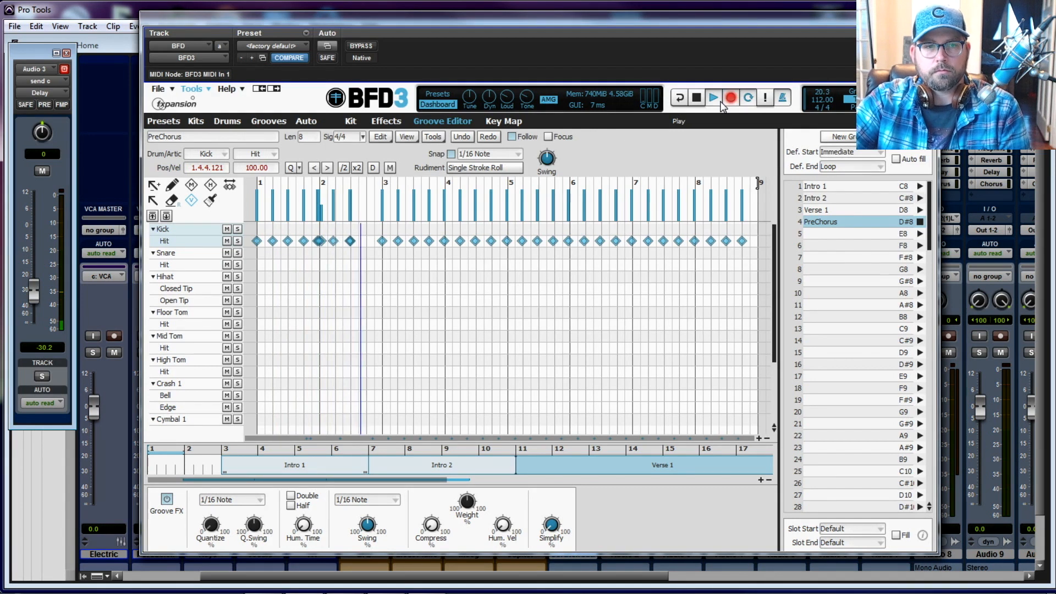
- Stop the kick recording and erase the stray kick hits around bar 2 of the PreChorus groove
key(space)
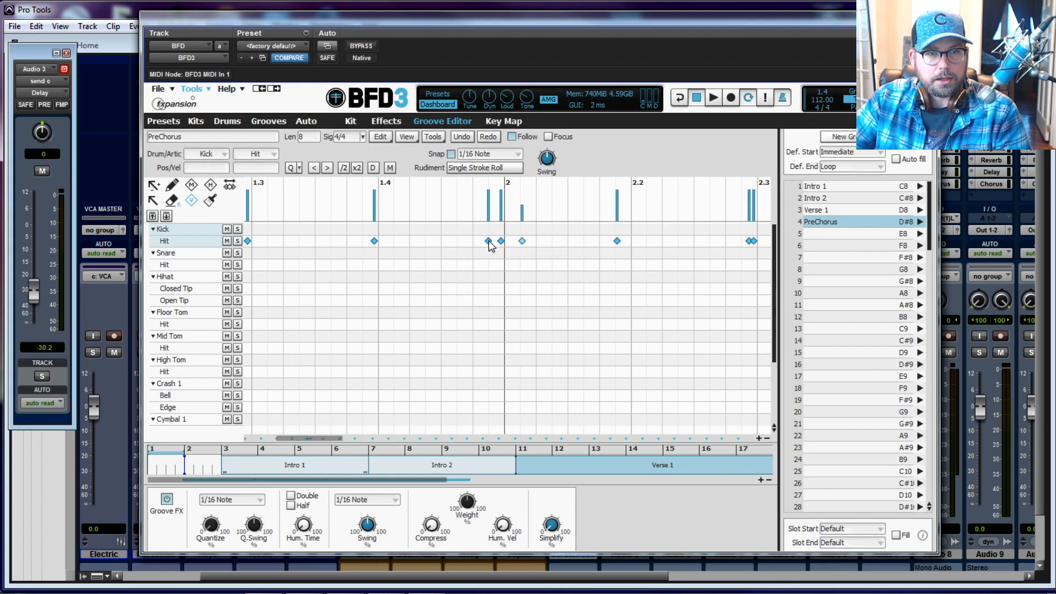
key(d)
key(d)
key(e)
click(488, 241)
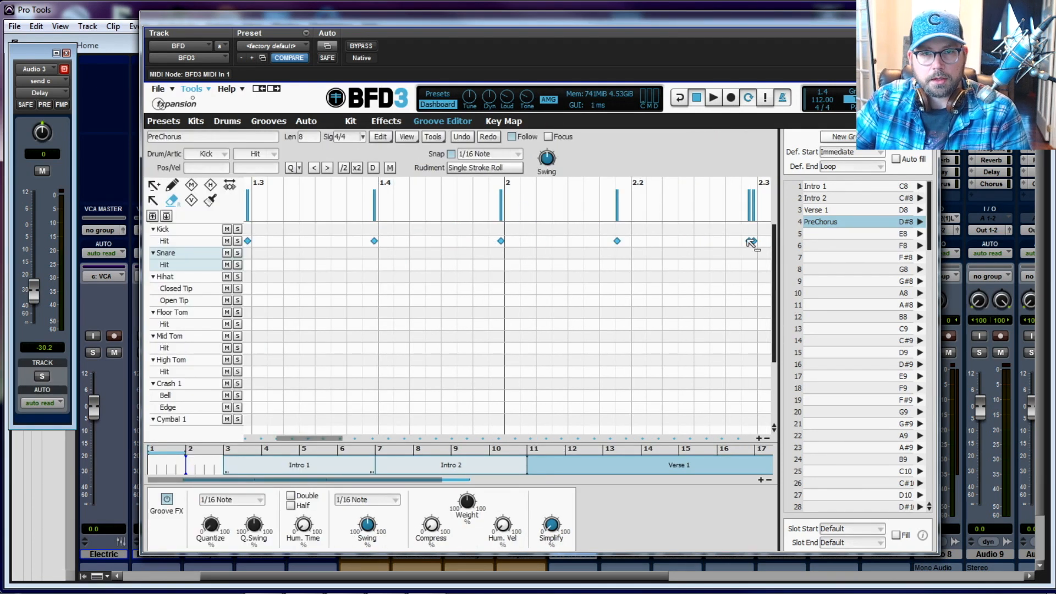
- Quantize the recorded kick hits to the 1/16-note grid and check the available quantize strengths
drag(330, 440, 594, 416)
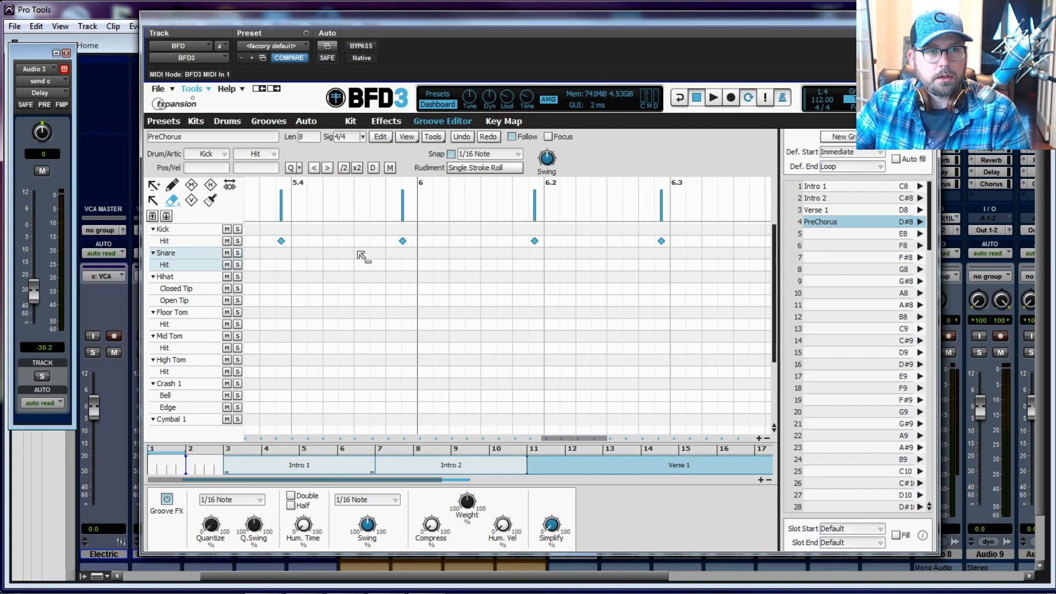
click(291, 167)
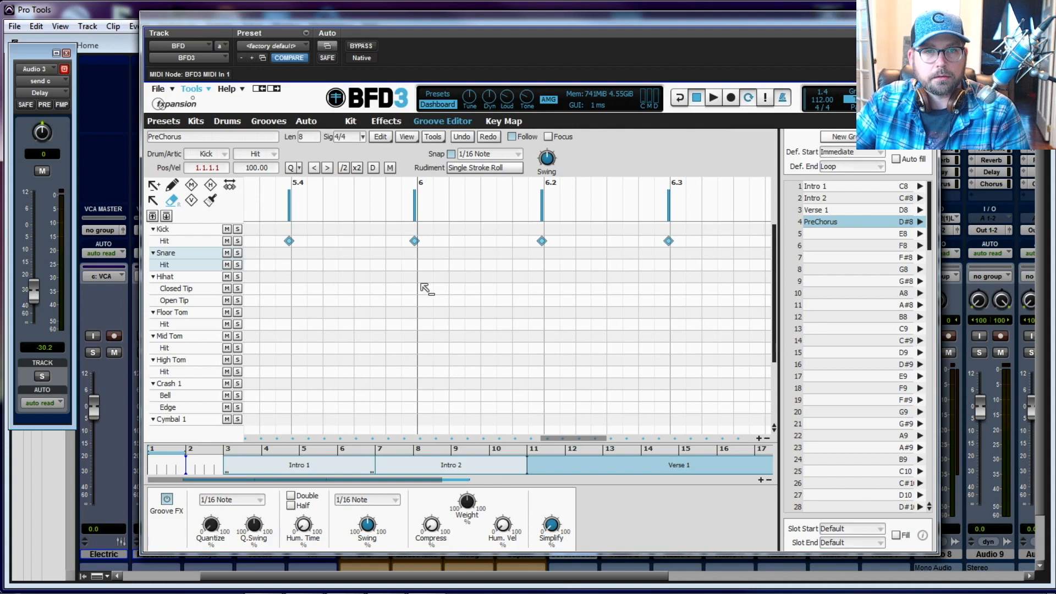
click(300, 168)
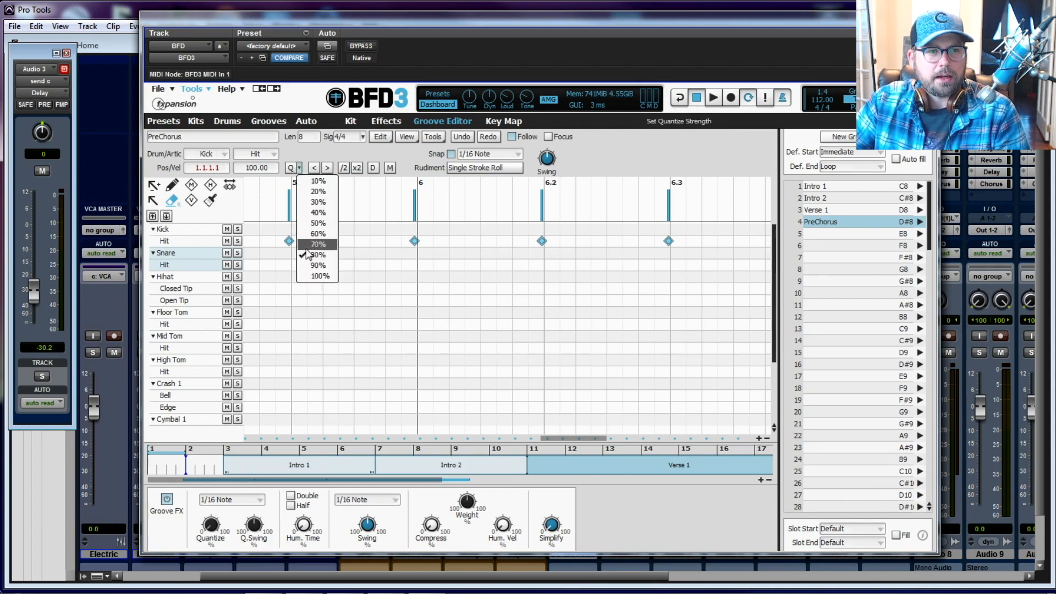
click(304, 154)
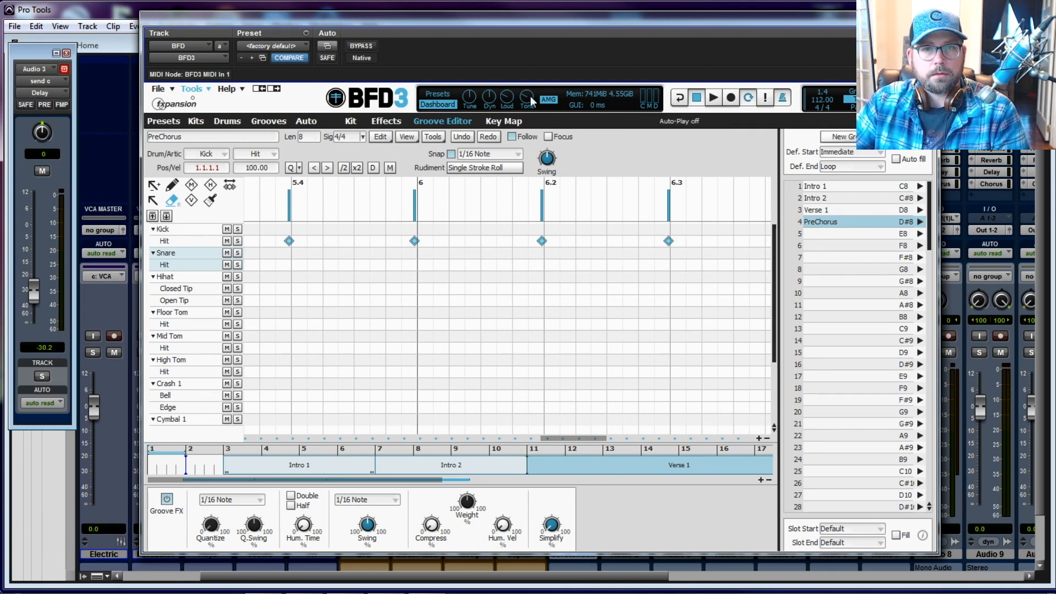
- Arm Record Groove and record a closed hi-hat part over the kick pattern
click(767, 438)
click(731, 99)
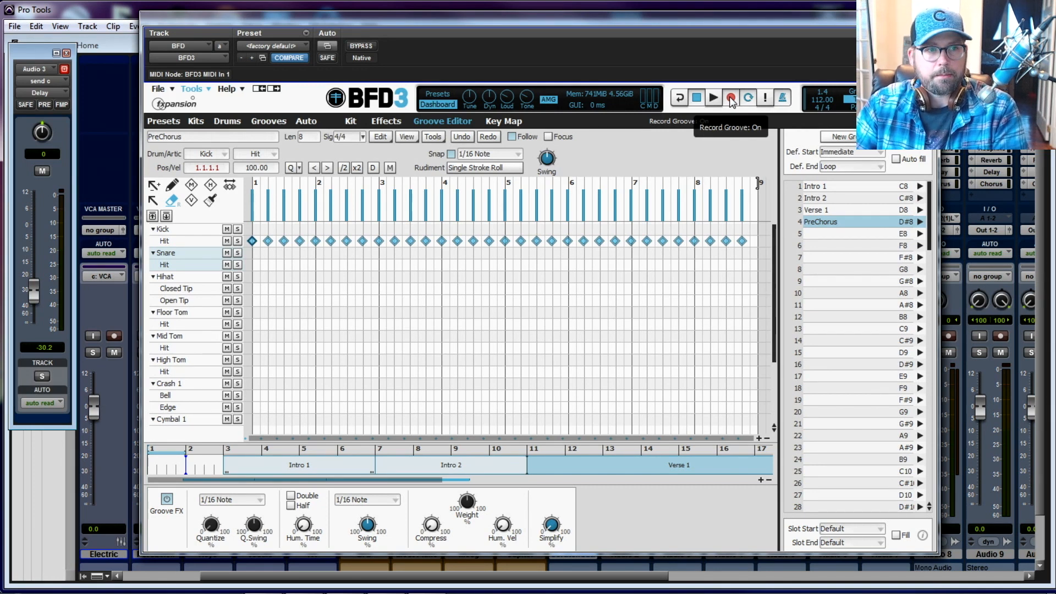
click(170, 255)
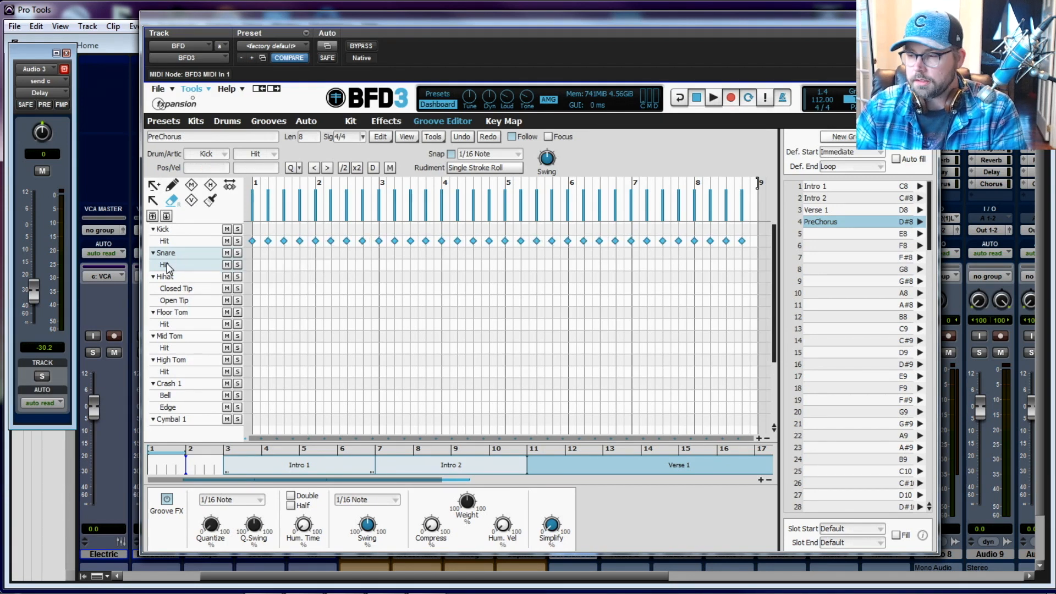
key(space)
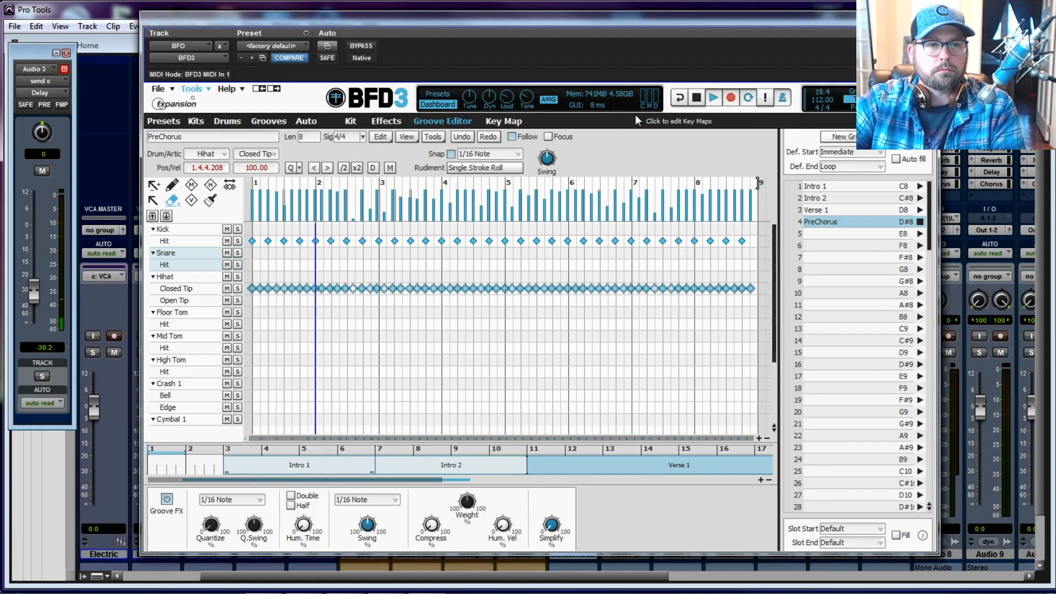
key(space)
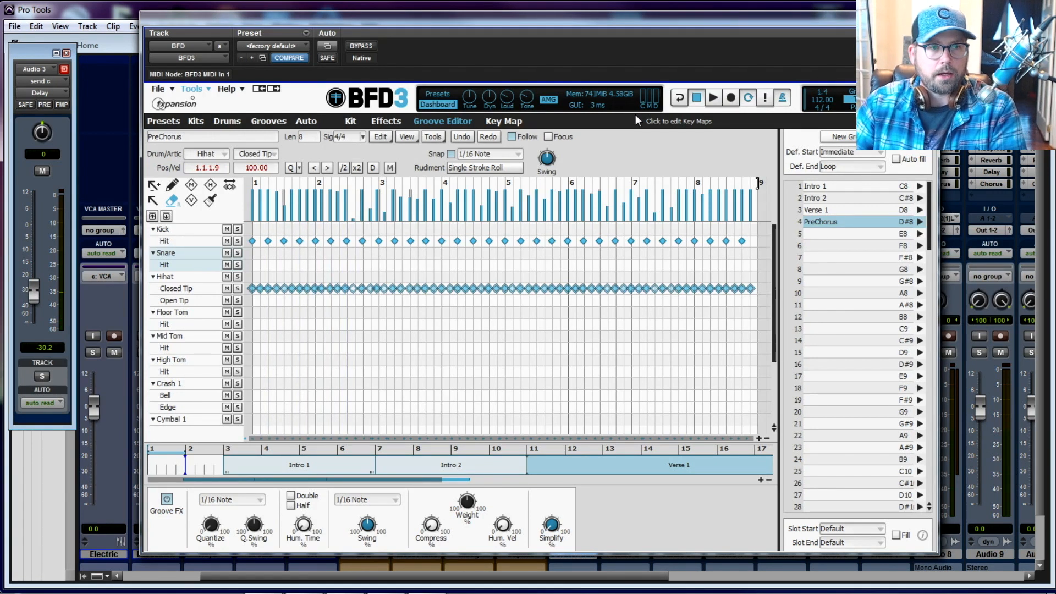
- Quantize the recorded hi-hat hits and move the misplaced closed hi-hat hit in bar 3 to position 3.1.3
click(293, 168)
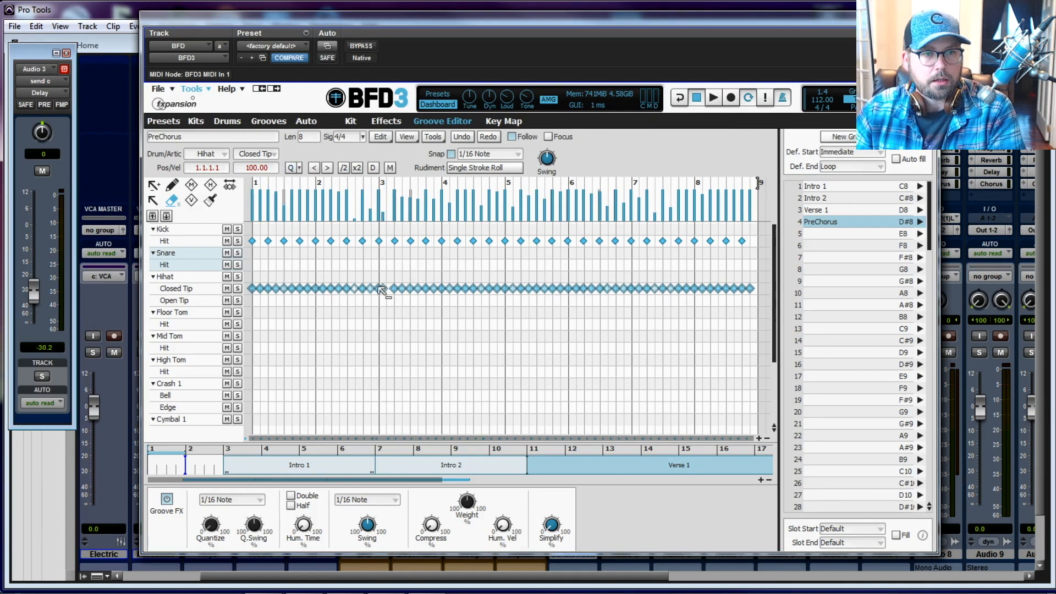
click(761, 439)
drag(265, 288, 272, 288)
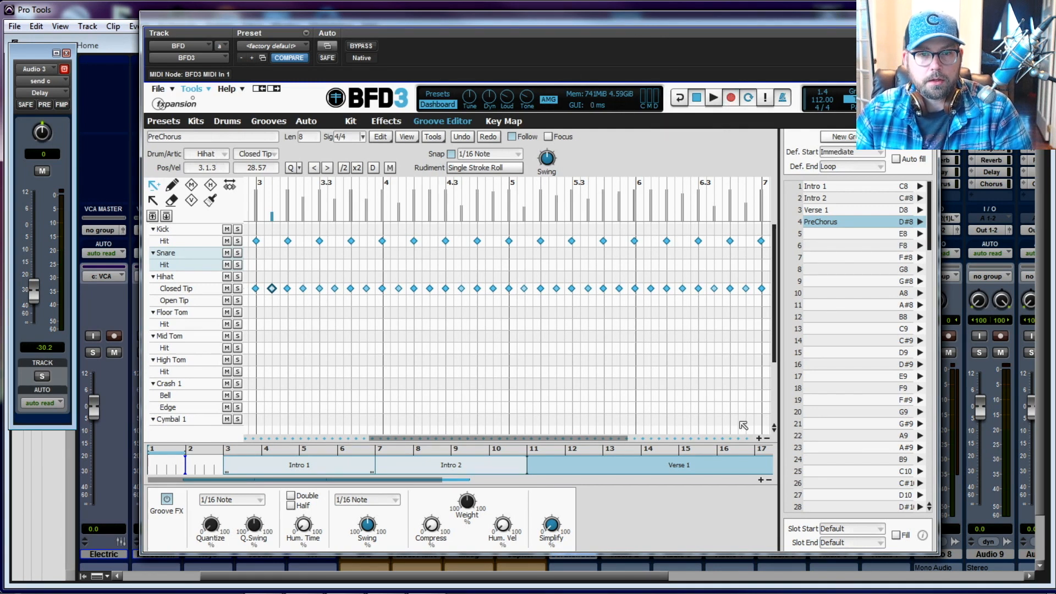
- Record the snare part over the kick and hi-hat pattern and stop playback
click(769, 440)
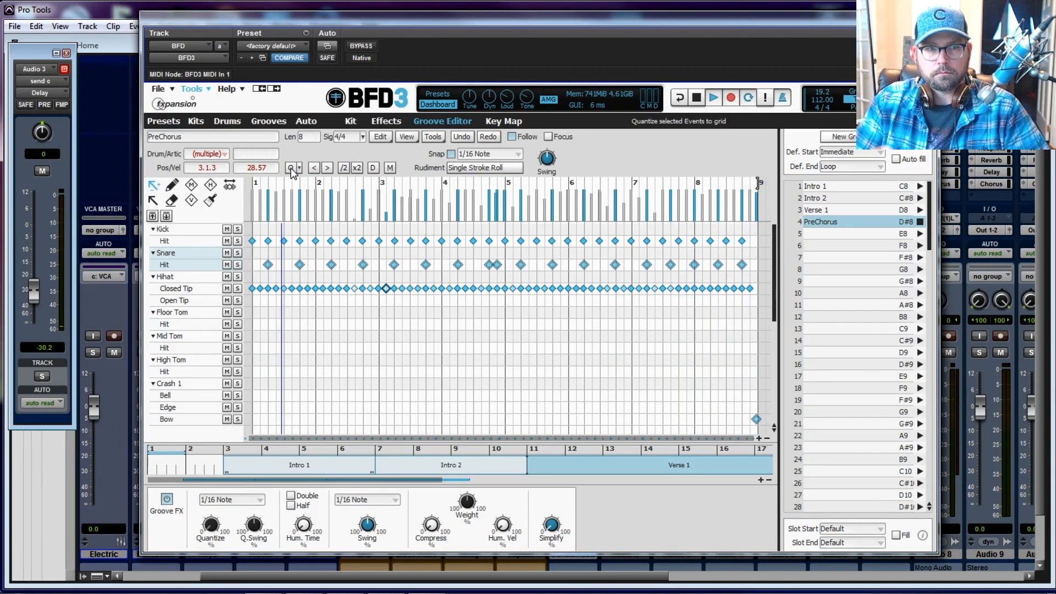
key(space)
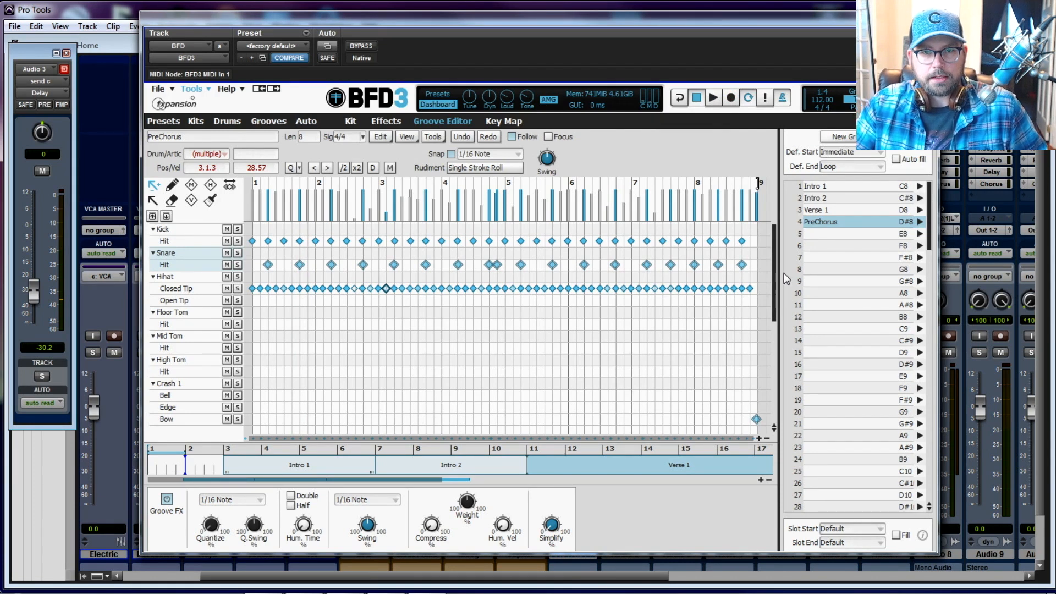
drag(773, 275, 784, 242)
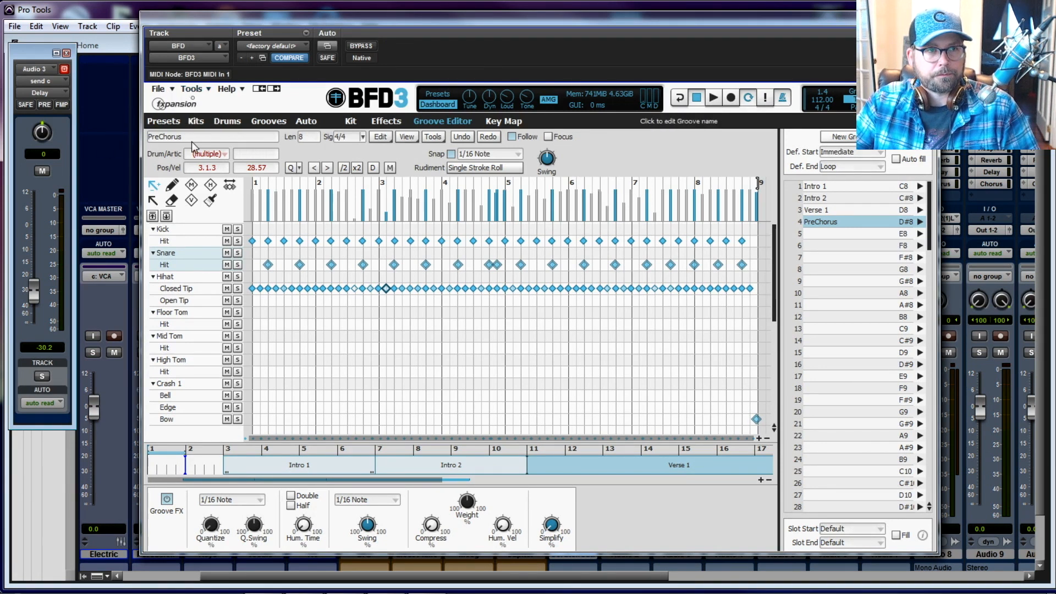
- Check the groove recording options in the BFD3 preferences and the count-off settings in the Pro Tools transport
click(189, 89)
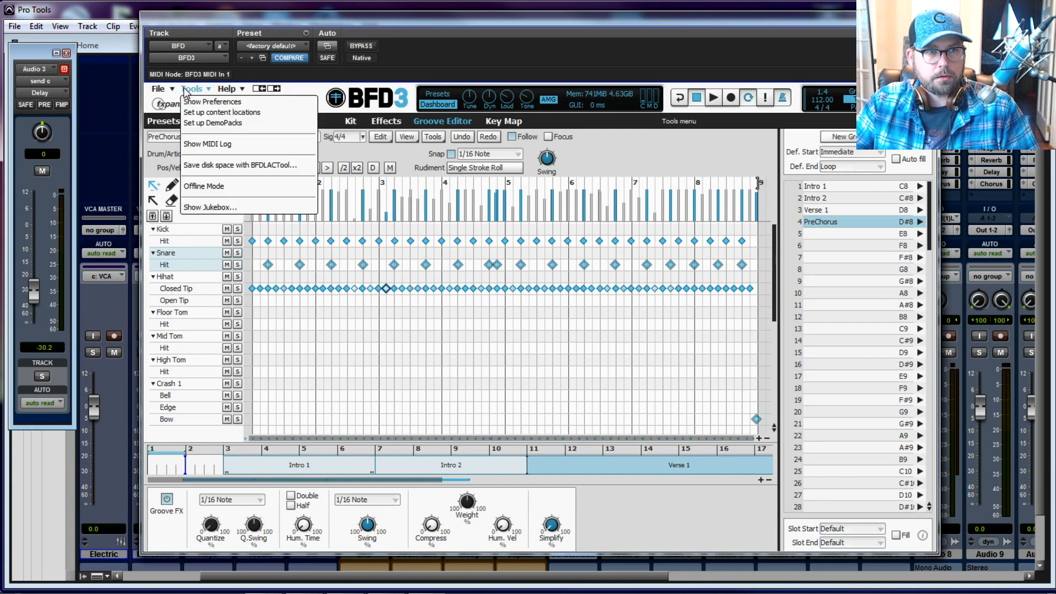
click(212, 100)
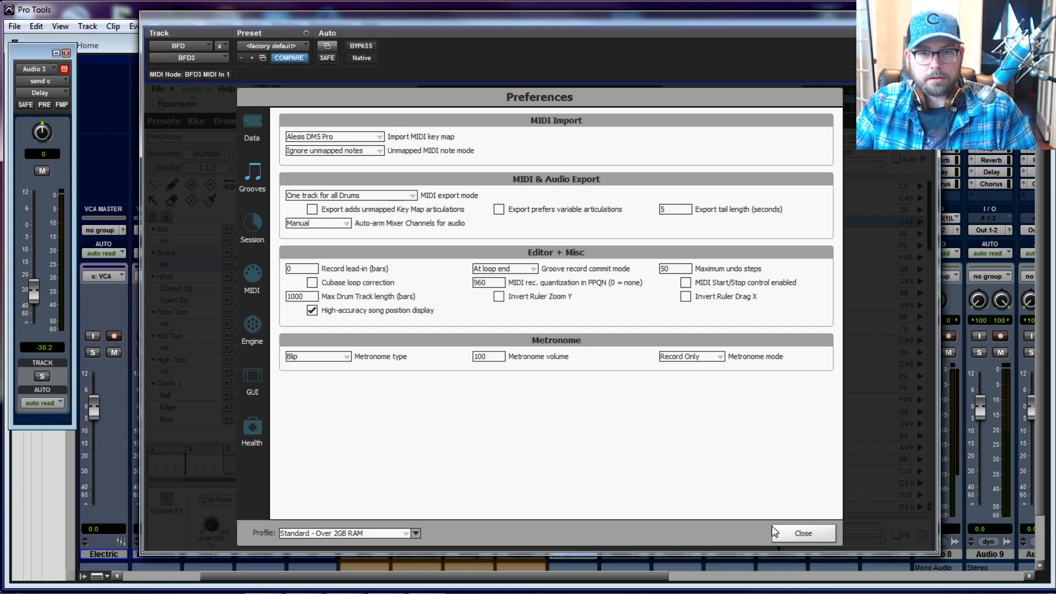
click(796, 532)
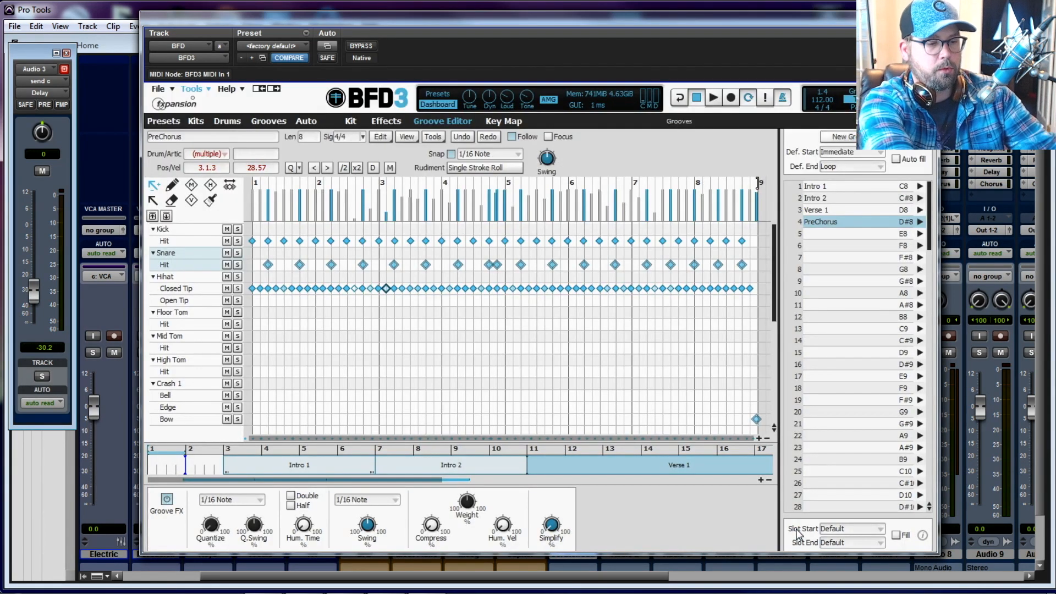
key(ctrl+1)
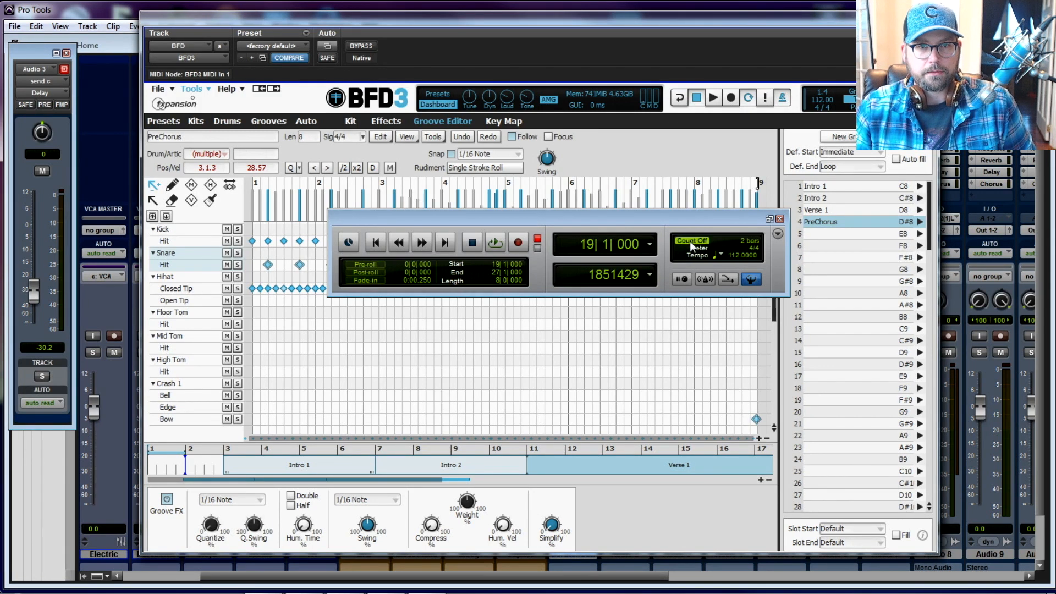
click(779, 220)
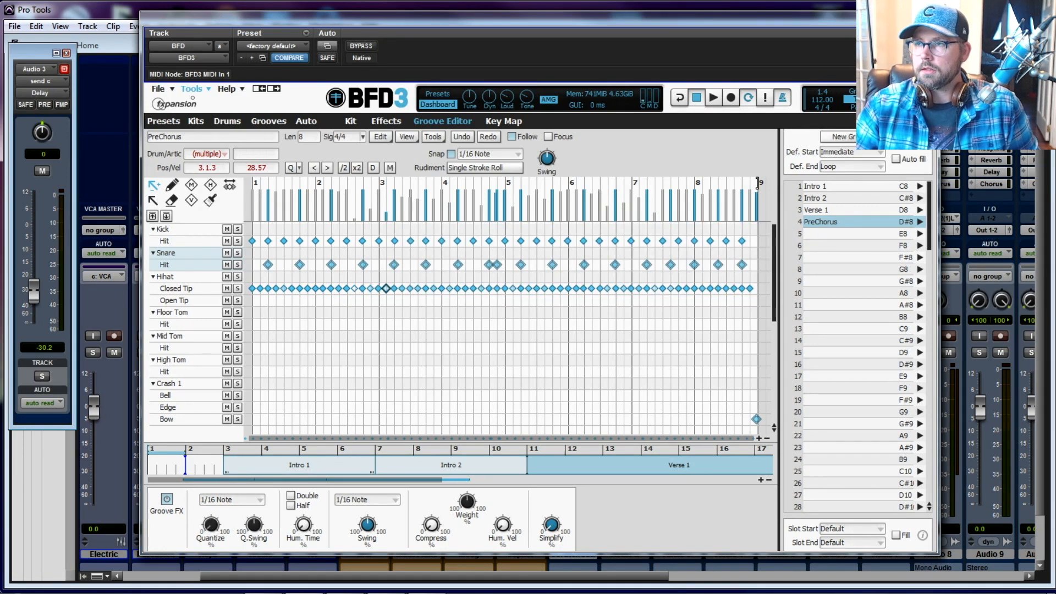
- Check the selected range from bar 19 in the Edit window, then return to the Mix window with BFD3 in view
key(ctrl+equal)
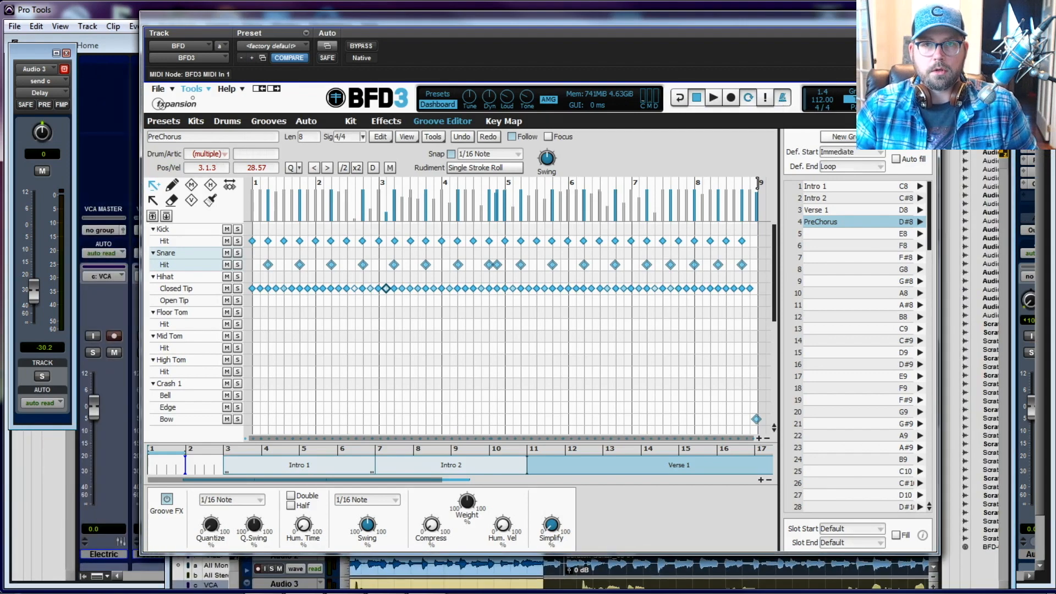
drag(171, 18, 1055, 55)
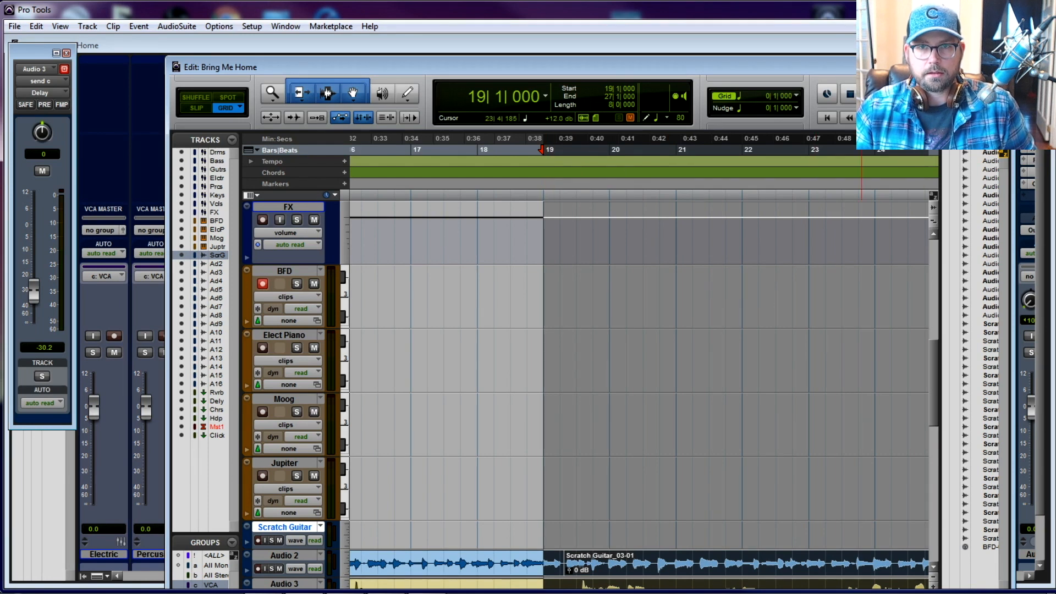
key(ctrl+equal)
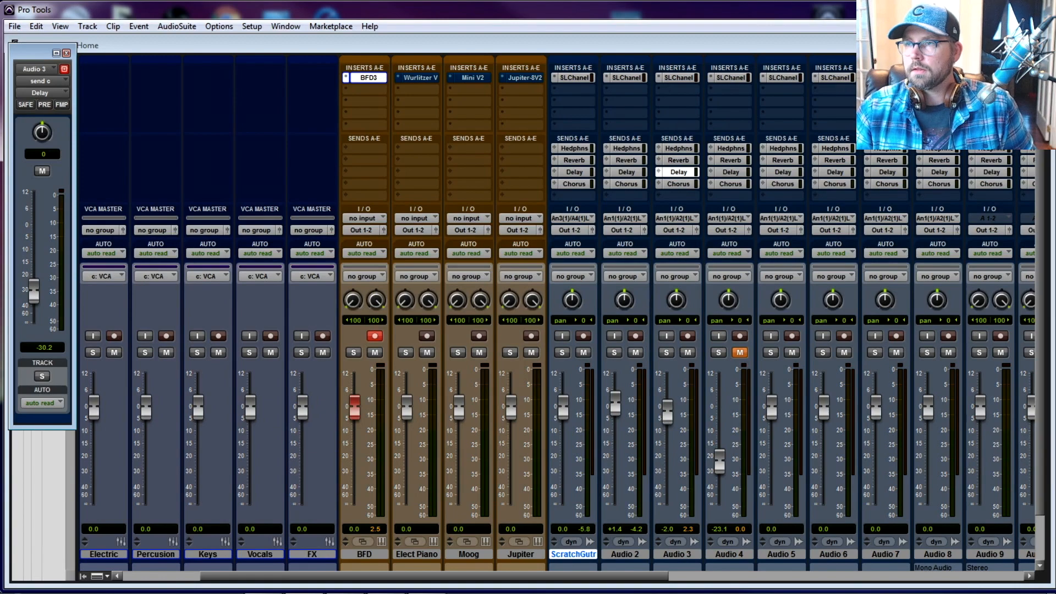
drag(0, 50, 777, 41)
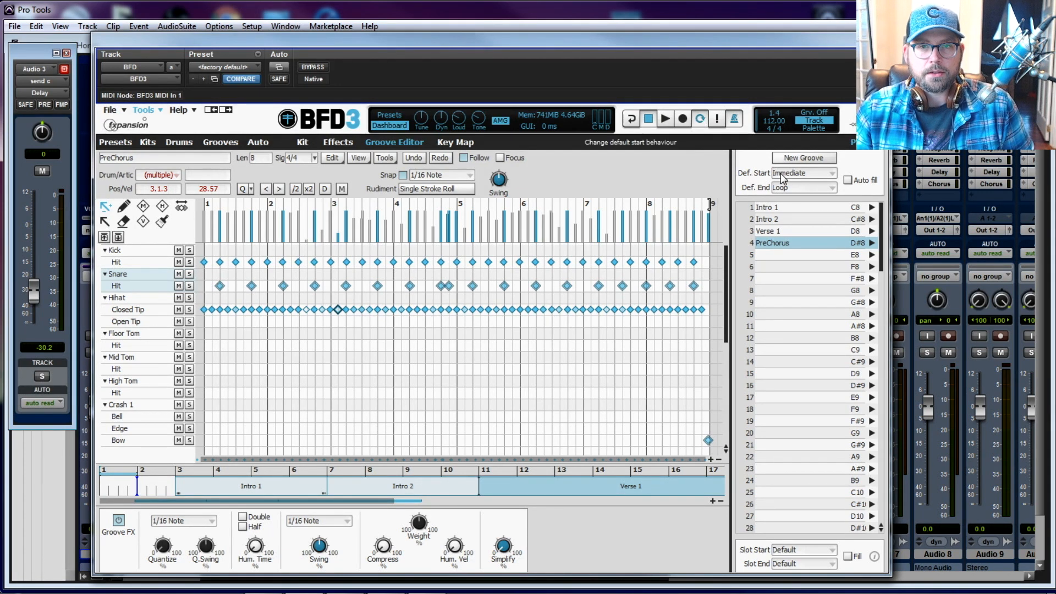
- Arm Record Groove and create a new groove named Chorus in the empty fifth palette slot
click(683, 120)
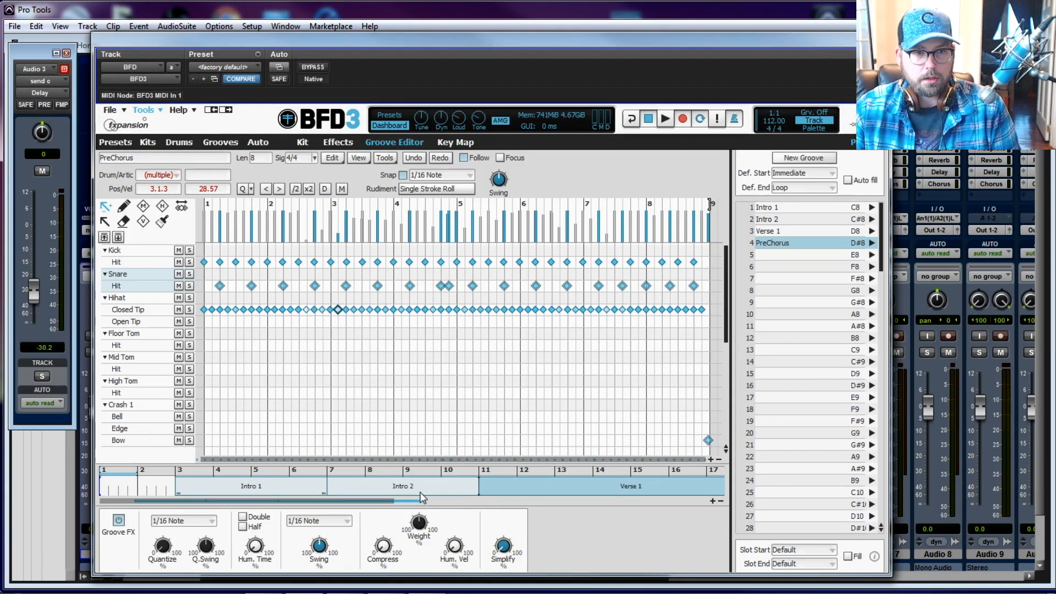
drag(372, 500, 529, 507)
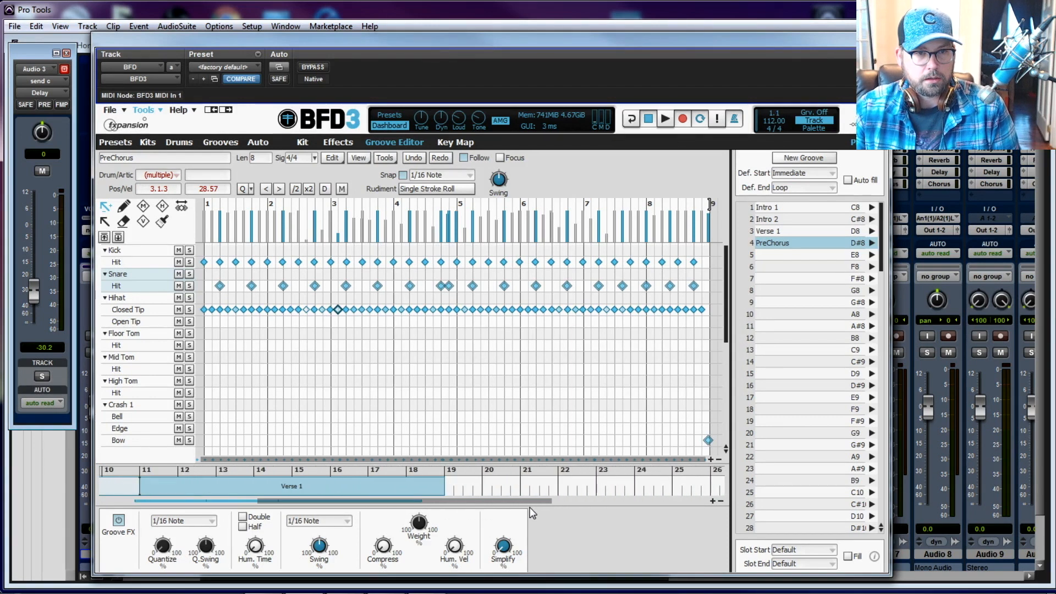
click(801, 256)
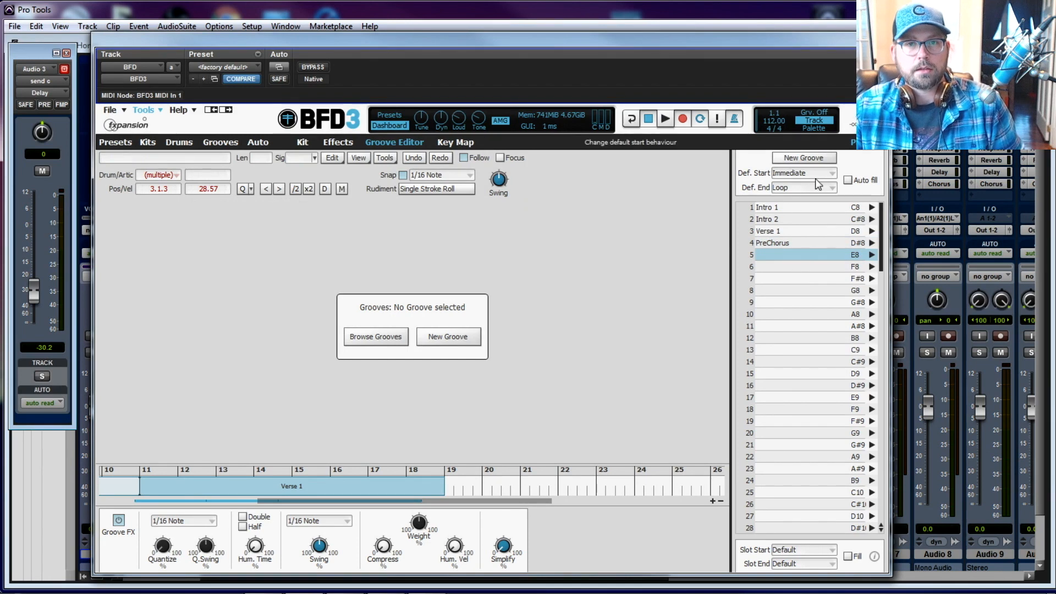
click(441, 338)
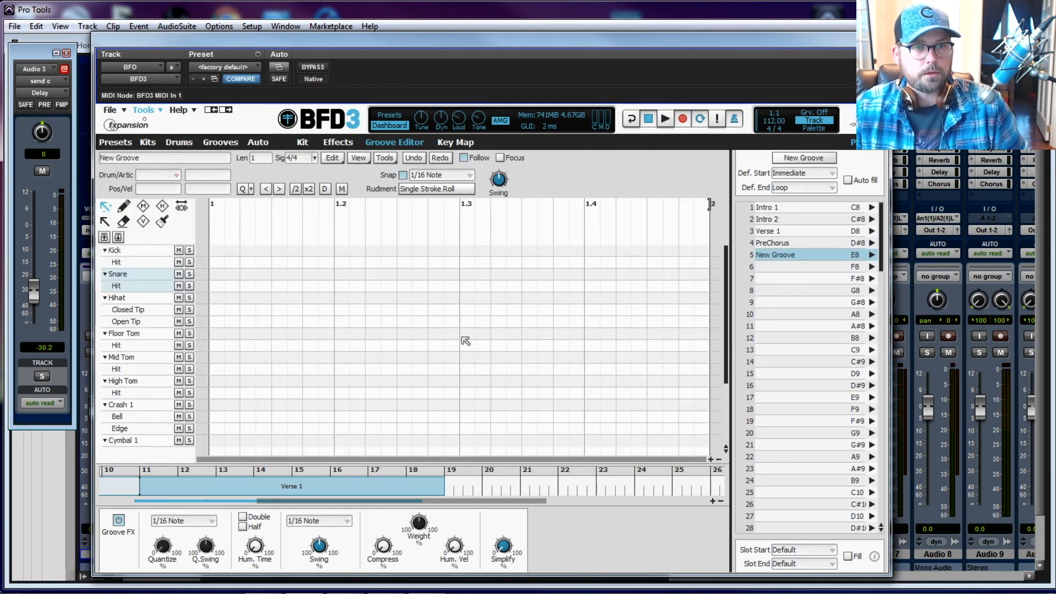
click(173, 158)
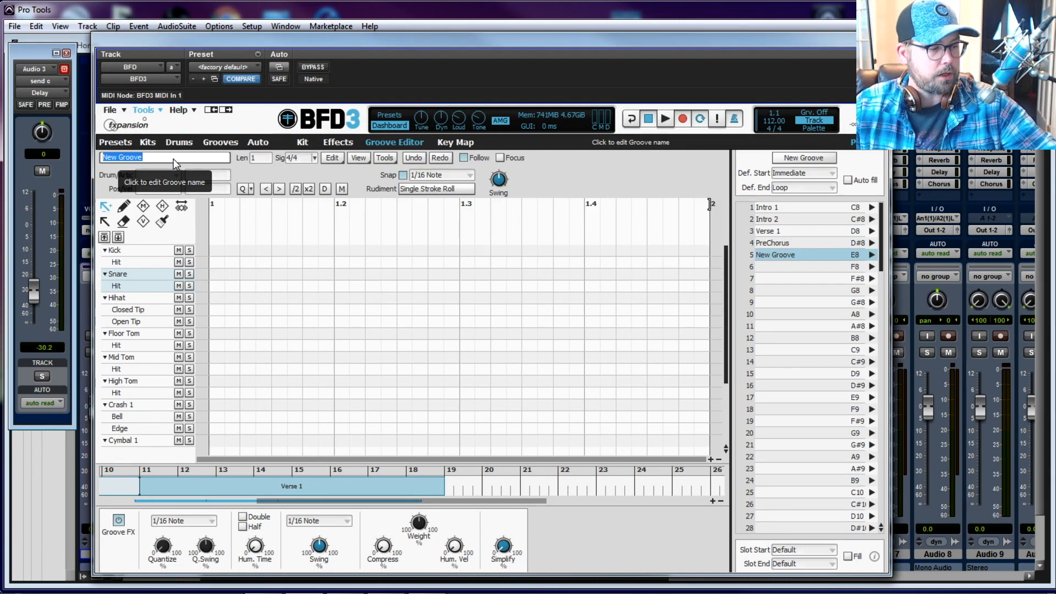
text(Chorus)
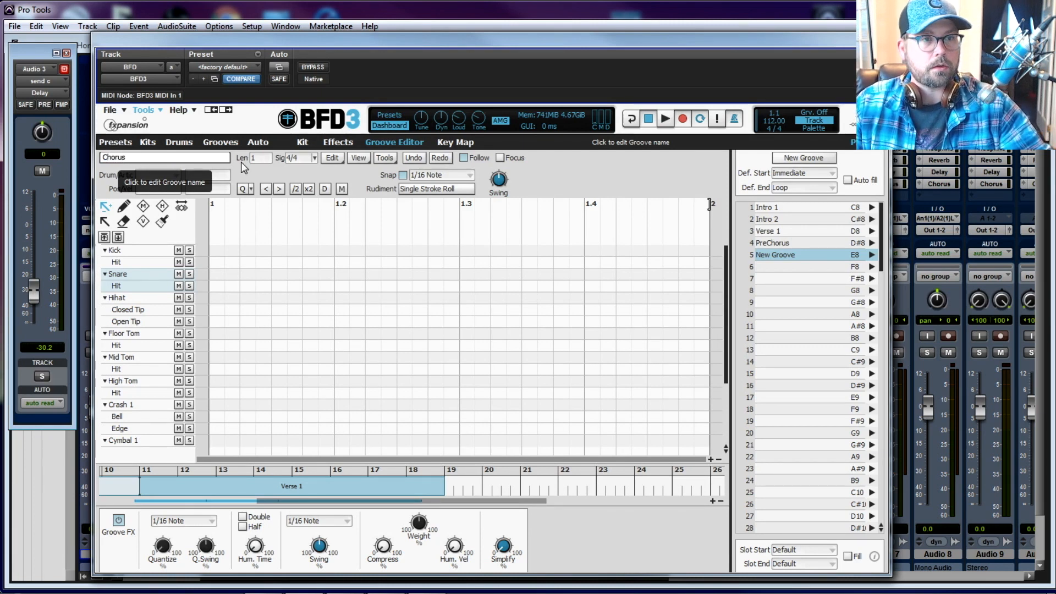
key(Return)
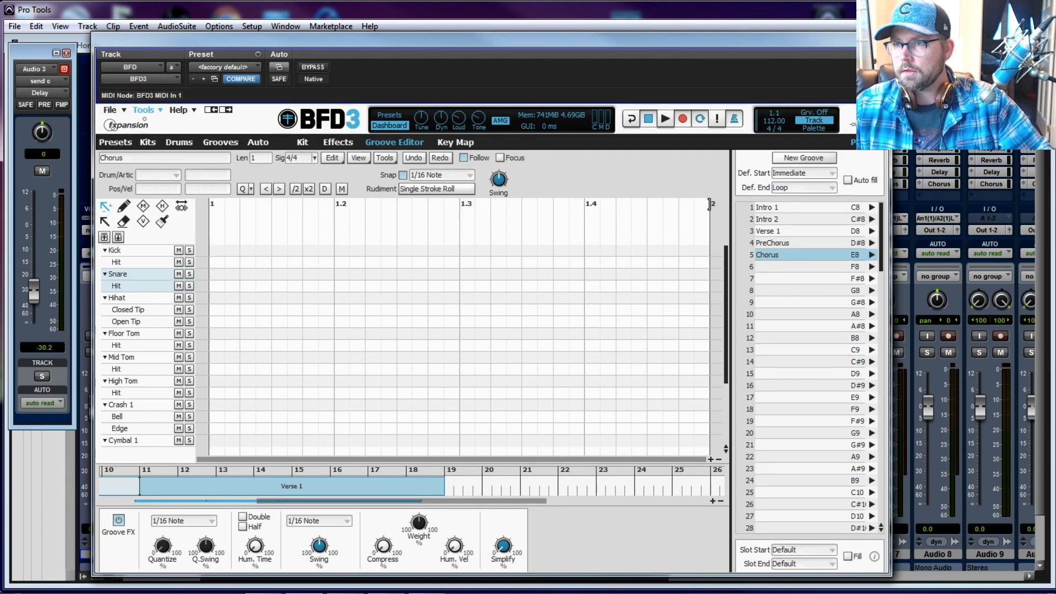
- Record a kick and snare part into the eight-bar Chorus A groove and quantize the hits to the 1/16-note grid
key(alt)
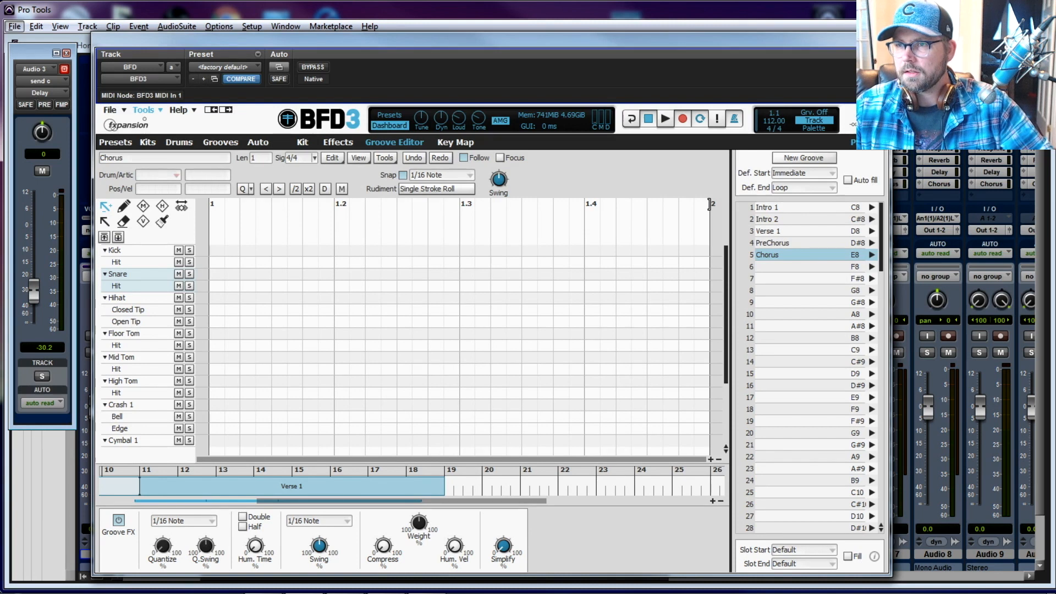
key(alt)
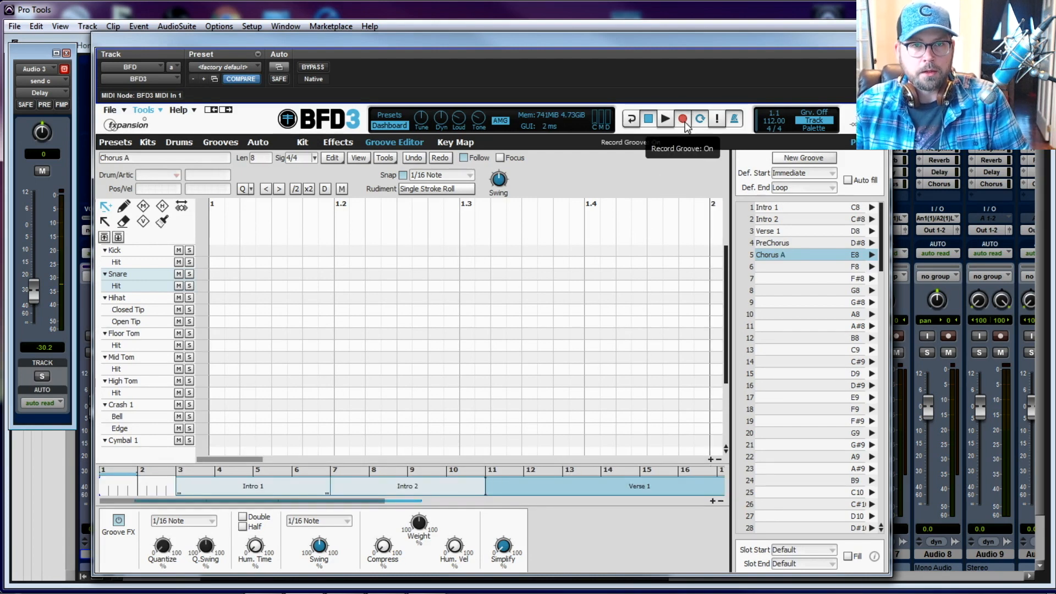
click(683, 119)
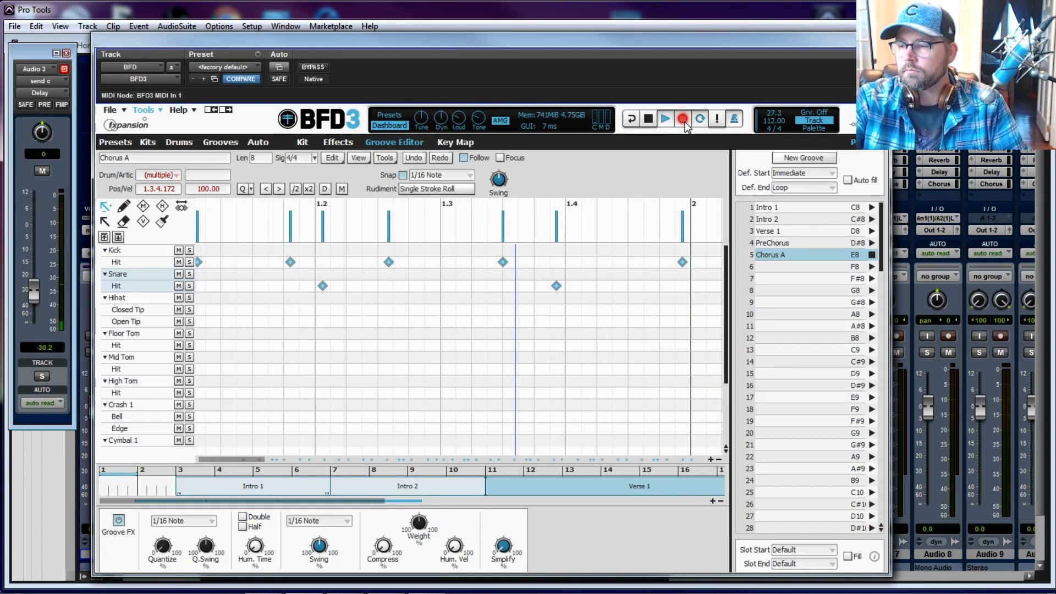
click(685, 124)
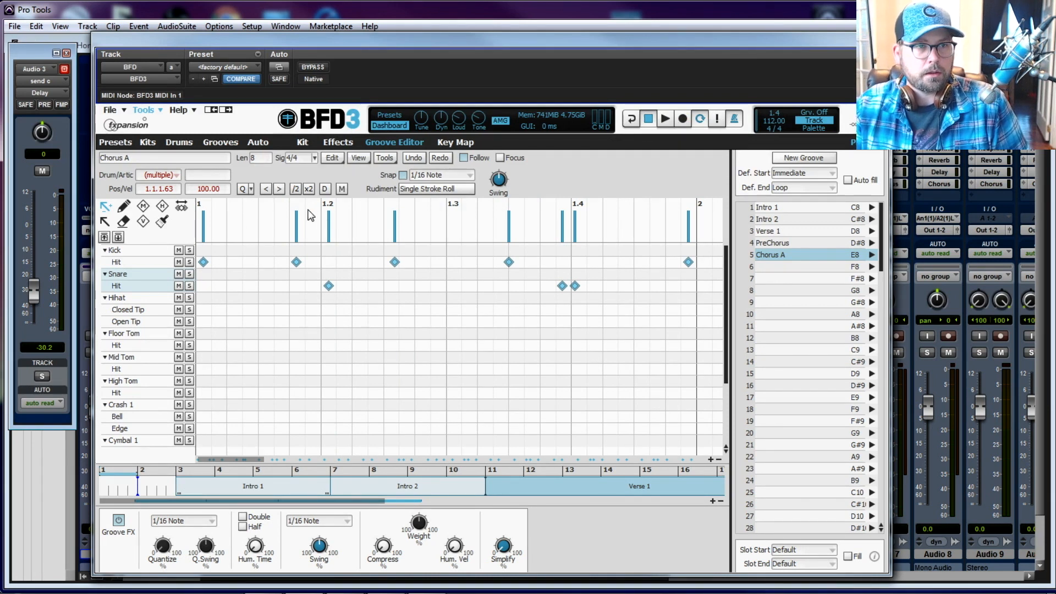
click(242, 188)
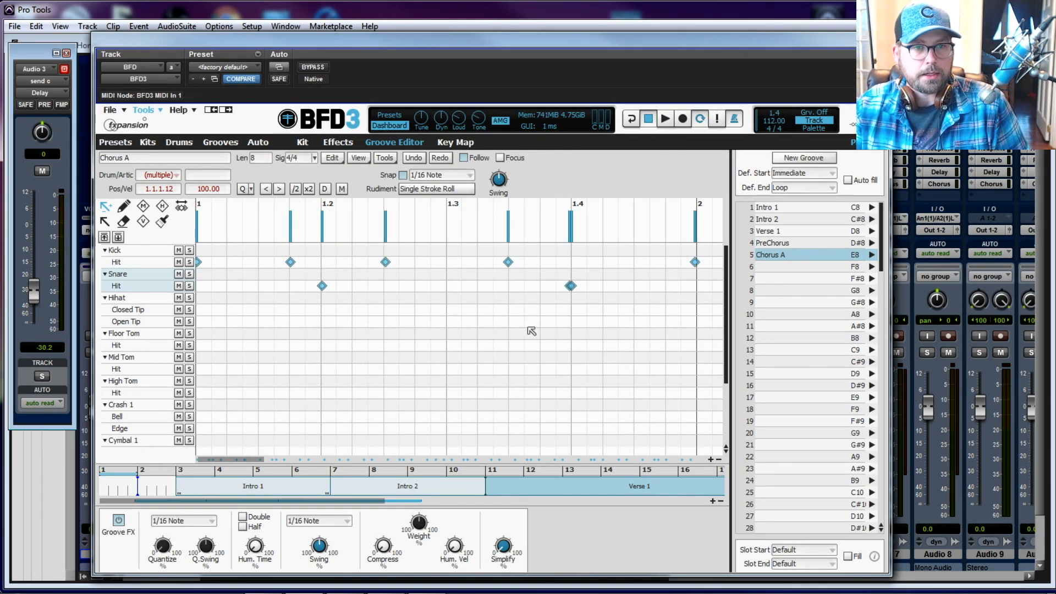
- Try to move the overlapping snare hit just before beat 1.4, and undo the move
click(571, 285)
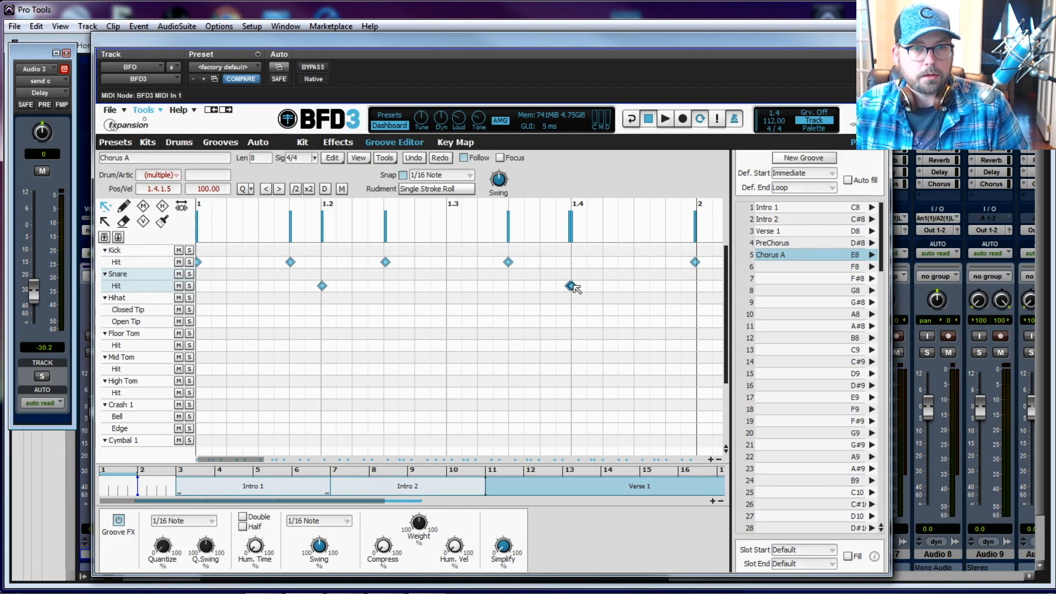
mouse_move(574, 285)
mouse_down()
mouse_move(599, 306)
mouse_move(564, 291)
mouse_up()
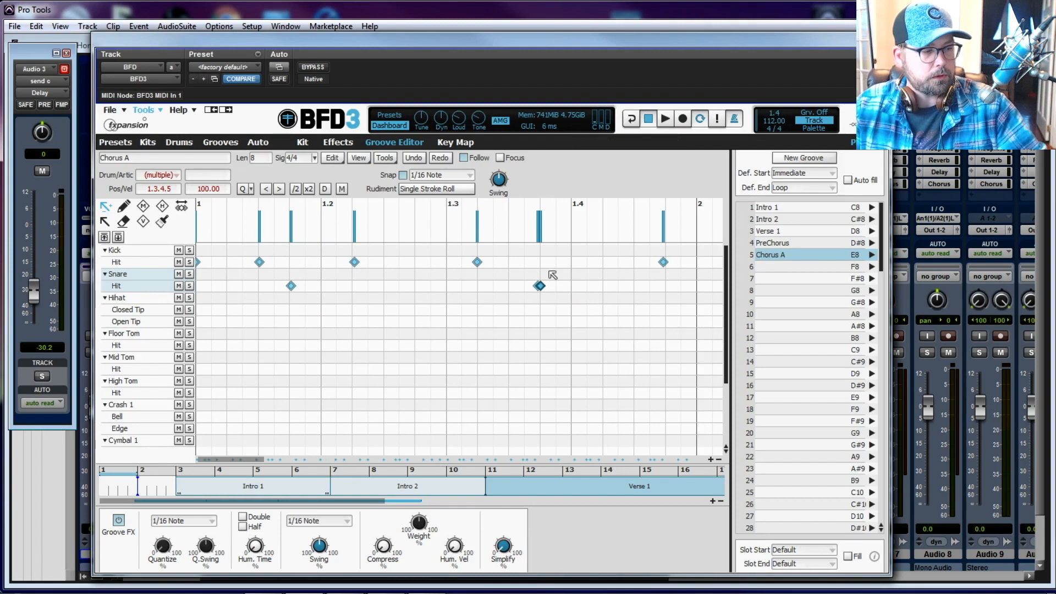
click(411, 158)
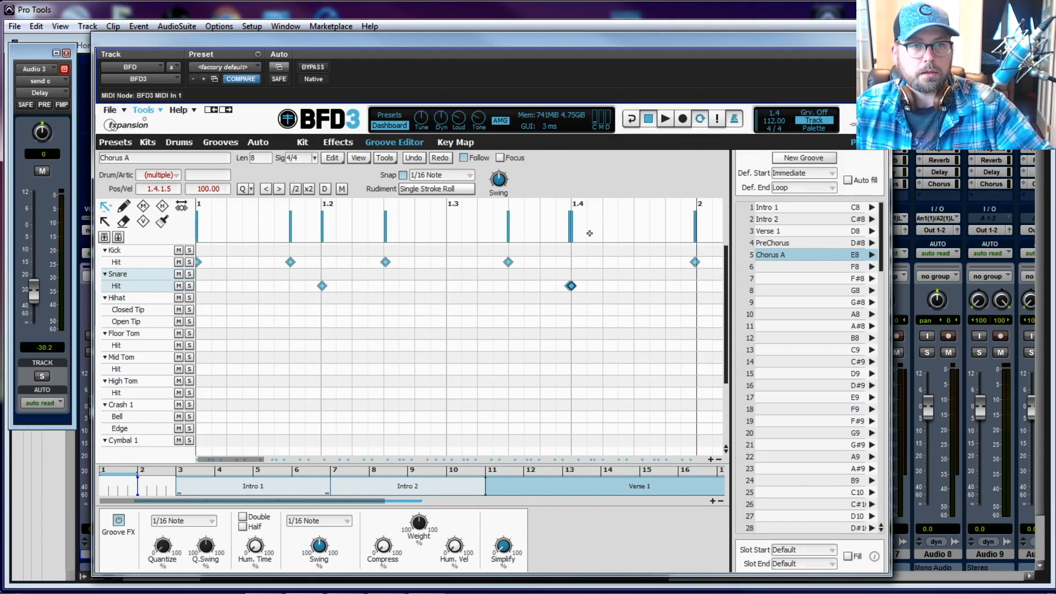